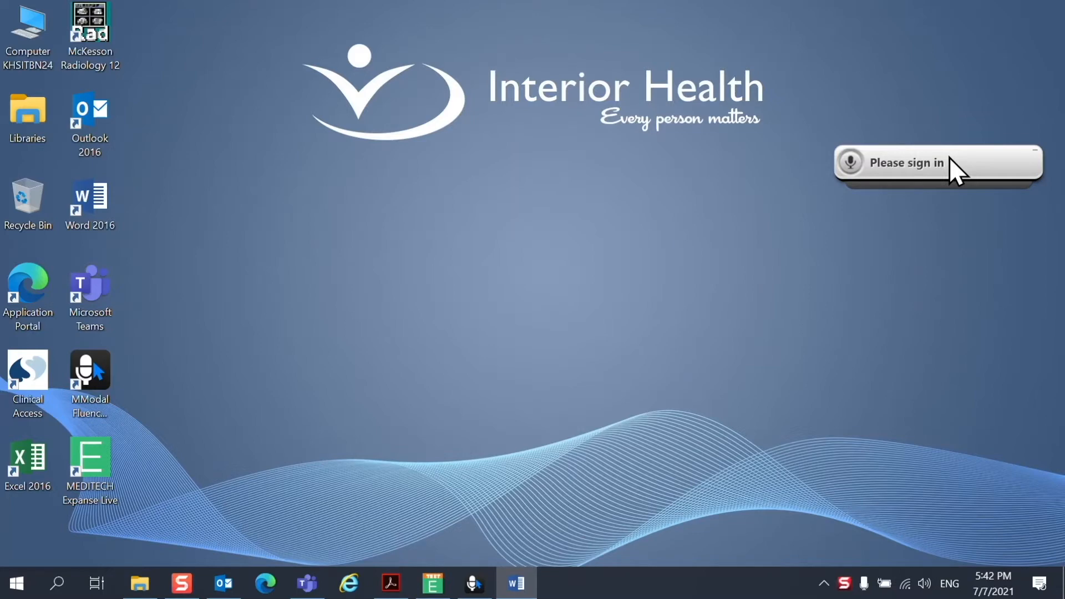
- Move the Fluency Direct control bar partly beyond the screen edge and bring it back fully into view
left_click_drag(930, 166, 1031, 166)
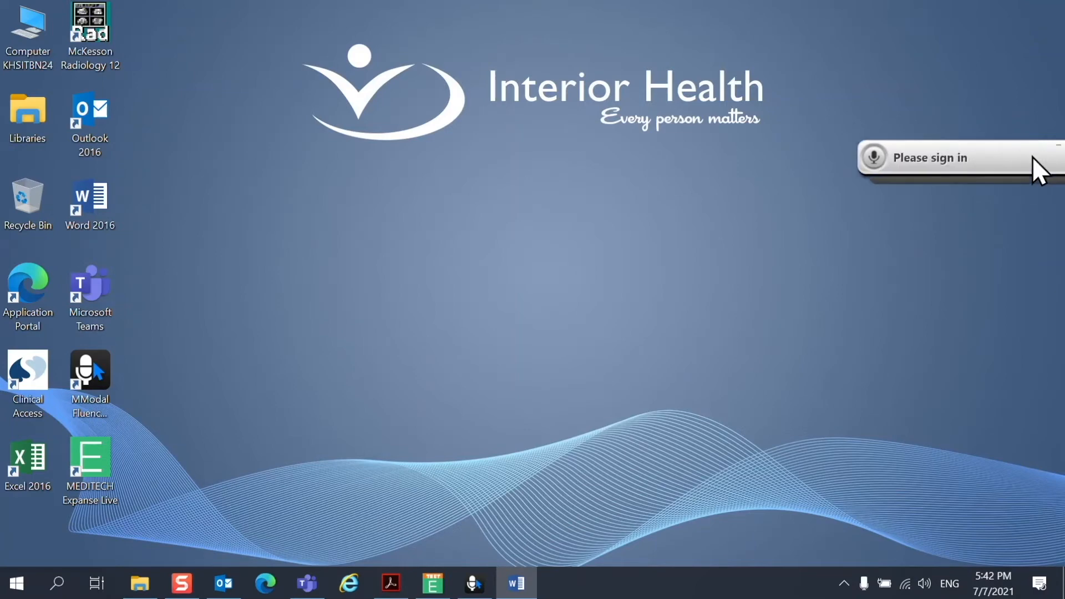
left_click_drag(1044, 157, 1023, 155)
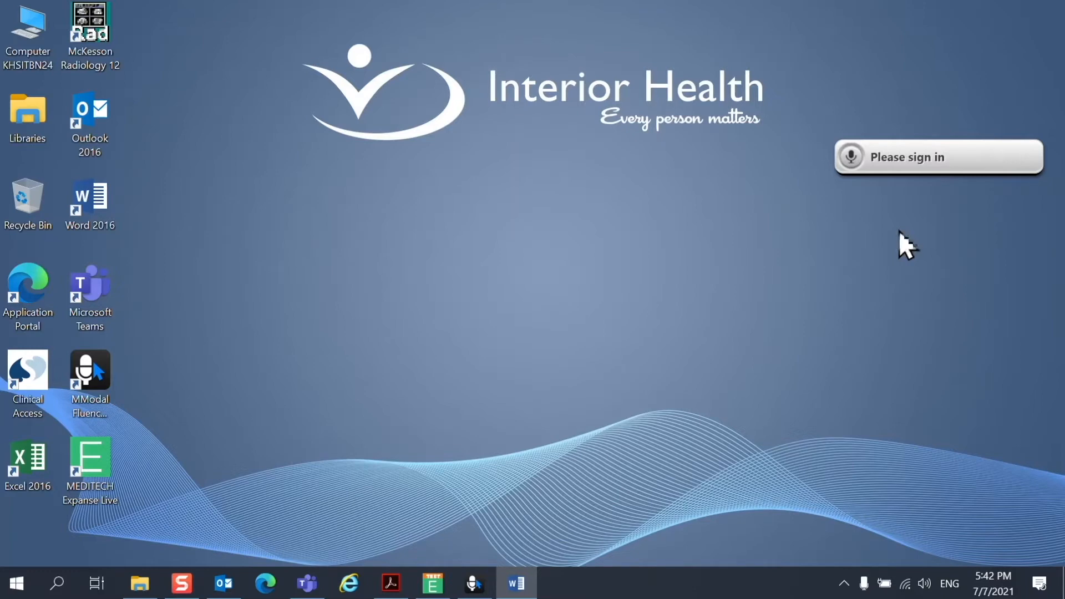
- Sign in to Fluency Direct with the account username and password
left_click(959, 156)
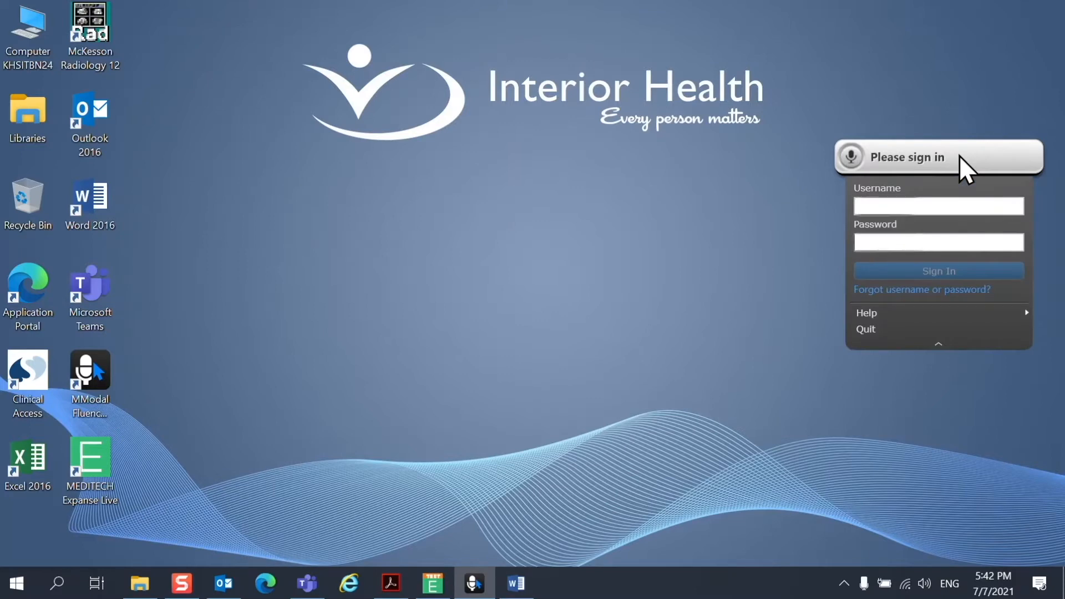
left_click(952, 210)
type("*******")
key("Tab")
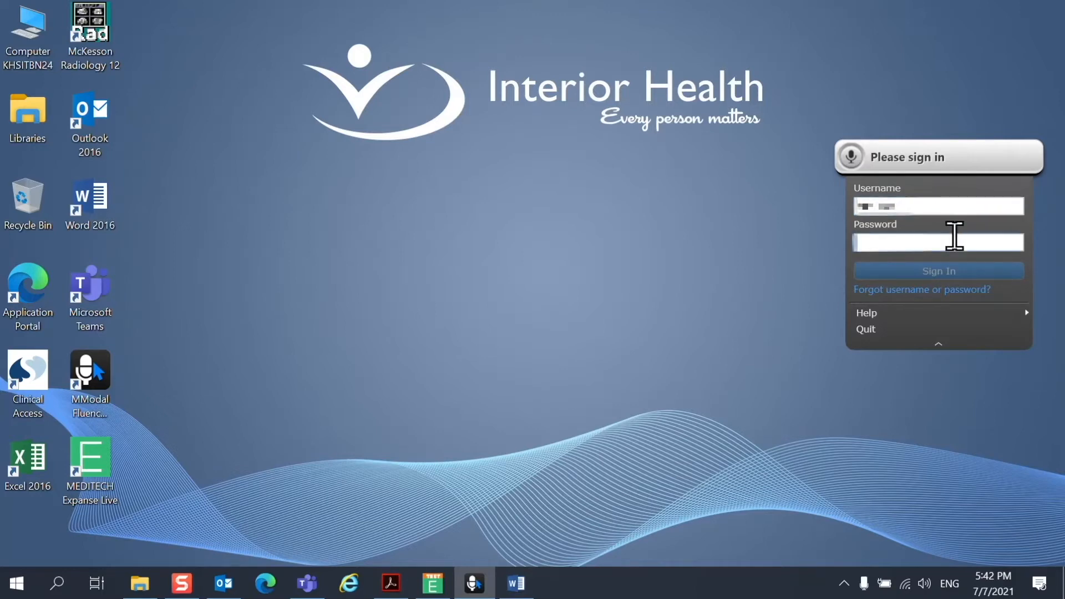
type("****")
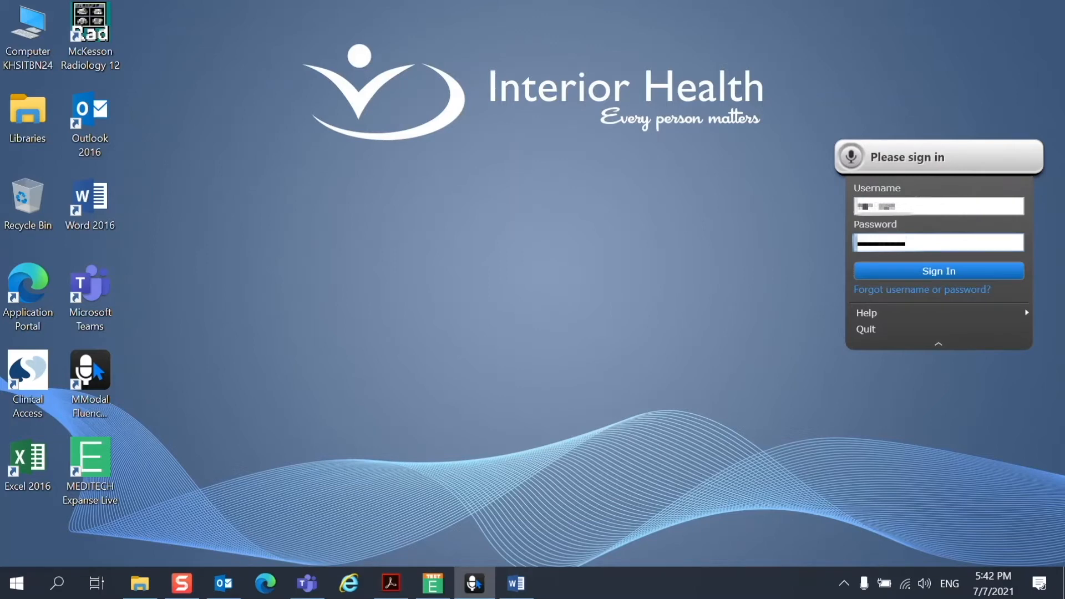
left_click(937, 270)
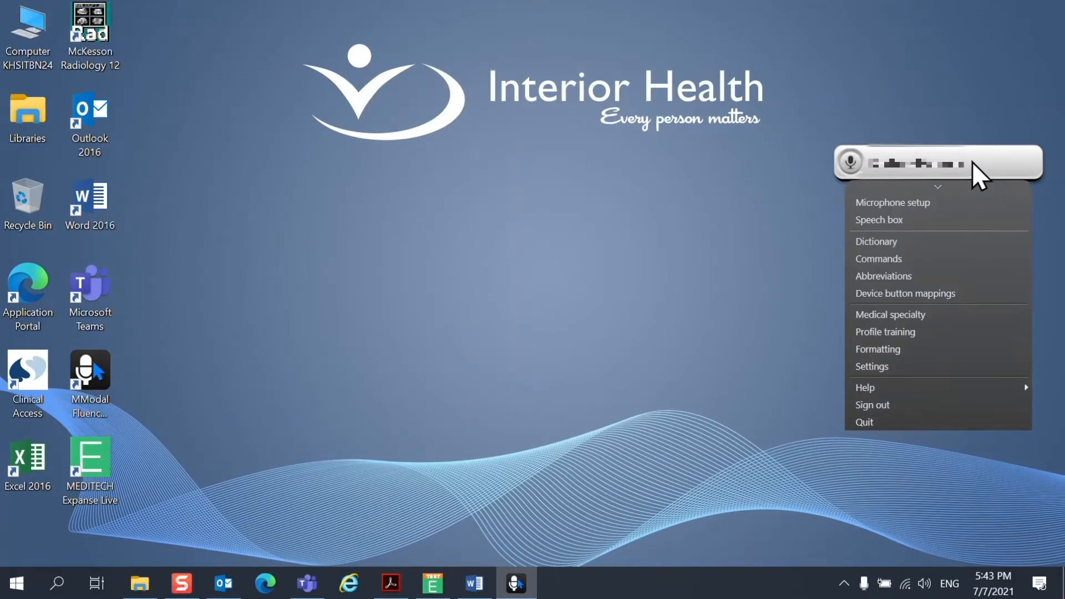
- Calibrate the headset microphone by recording a dictation of the displayed calibration text, and accept the calibration
left_click(894, 201)
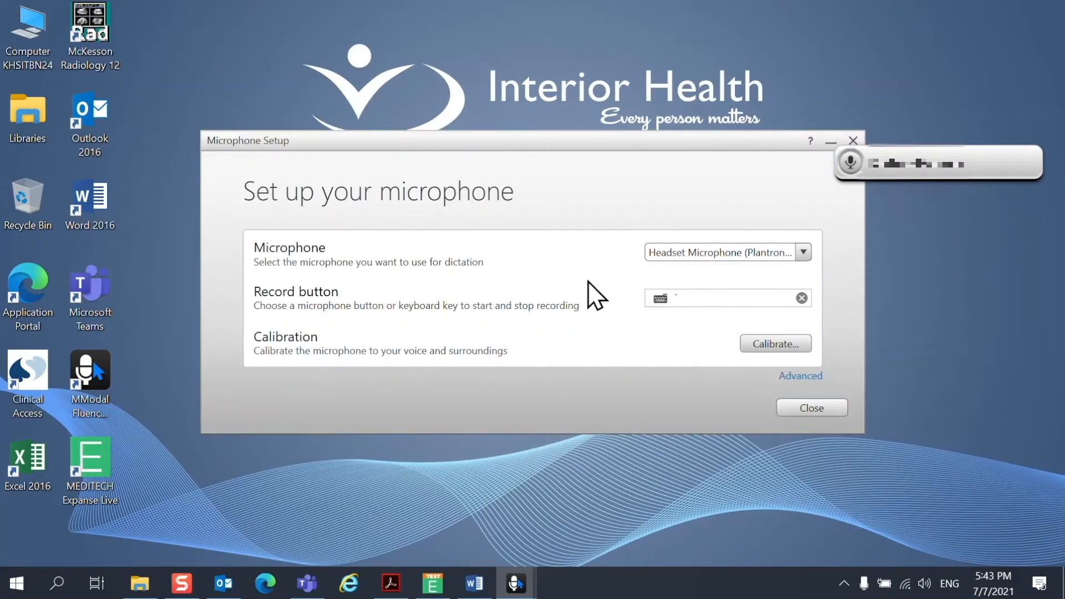
left_click(801, 345)
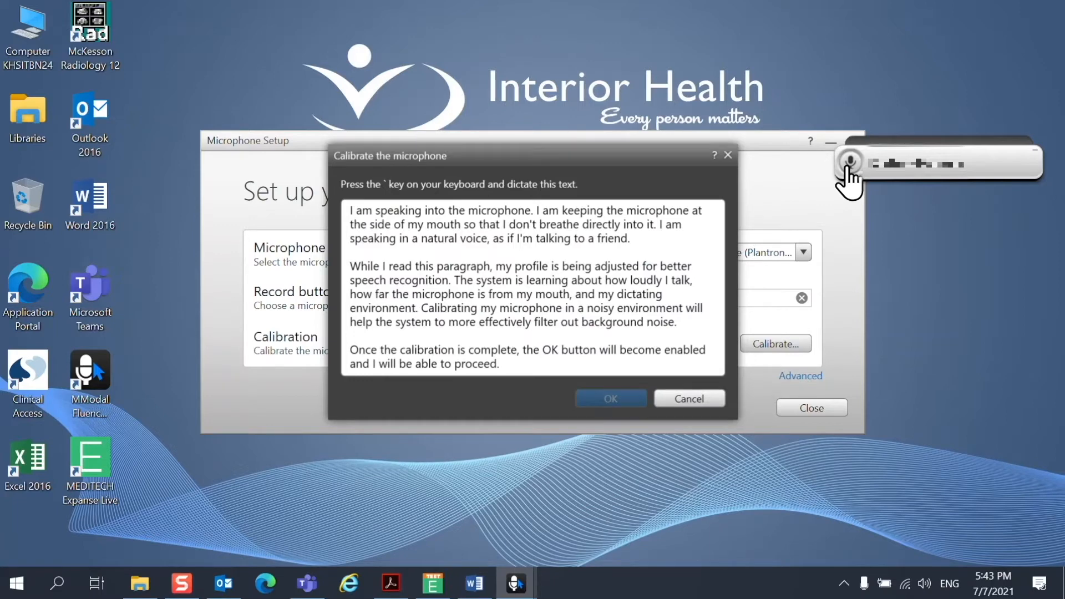
left_click(849, 163)
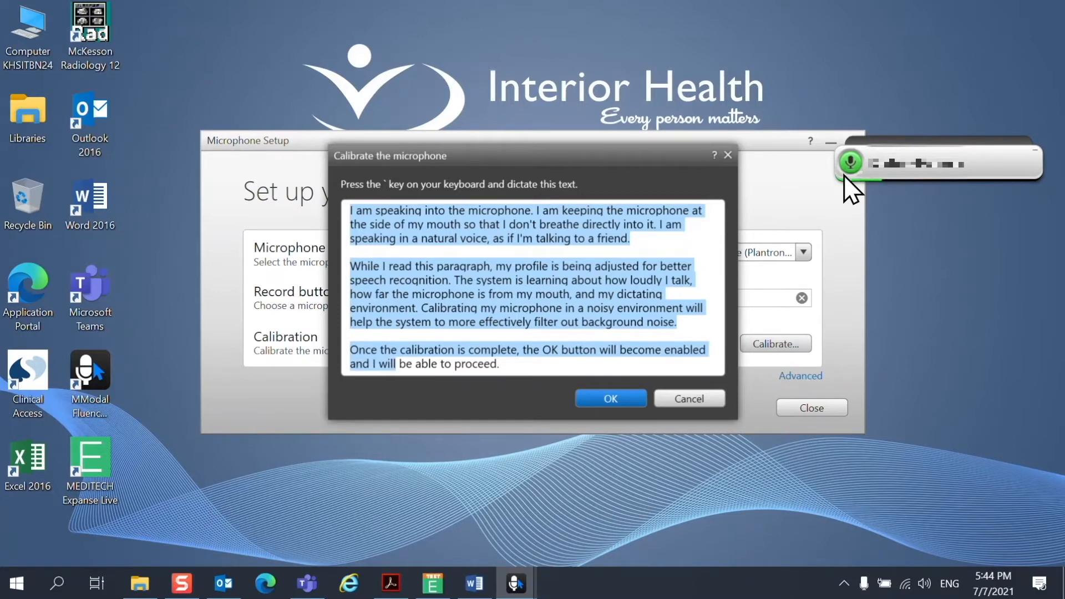
left_click(851, 163)
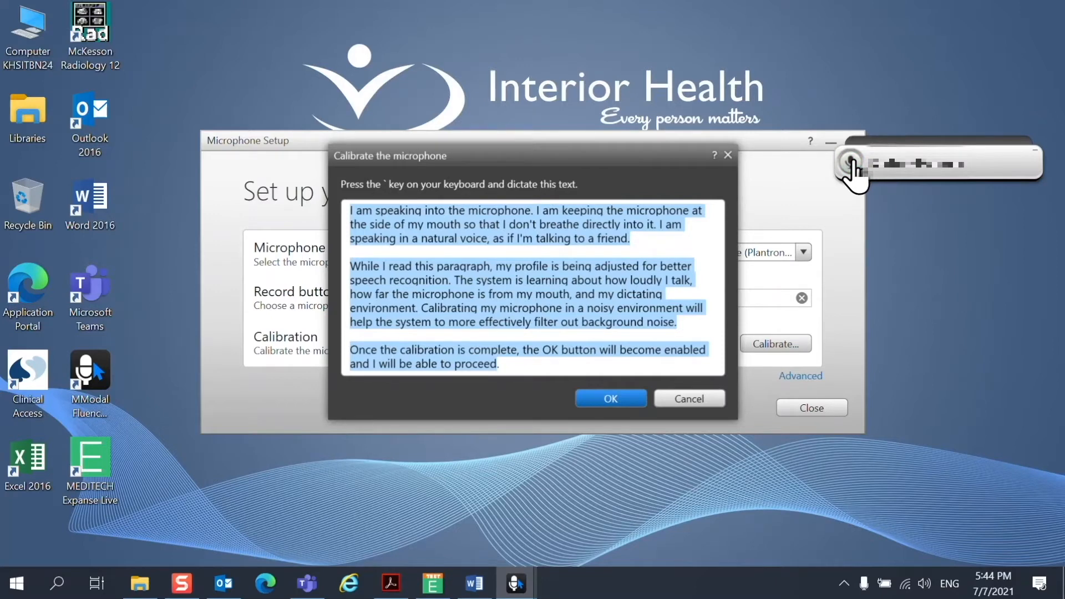
left_click(611, 399)
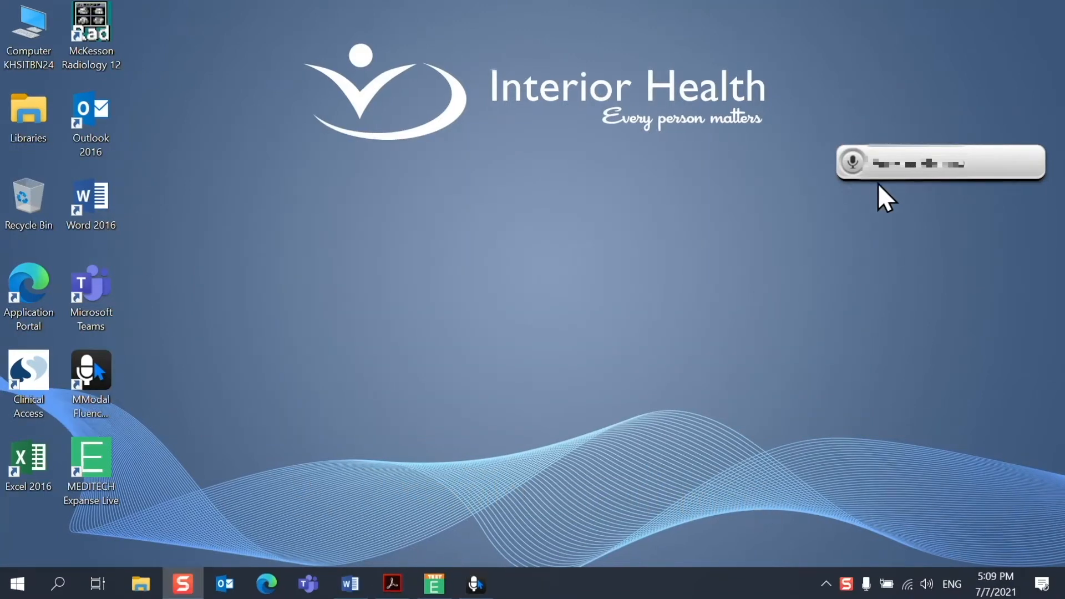
- Run the profile training, recording the displayed paragraph about using Fluency Direct with other applications, skipping the following paragraph and finishing the training
left_click(915, 167)
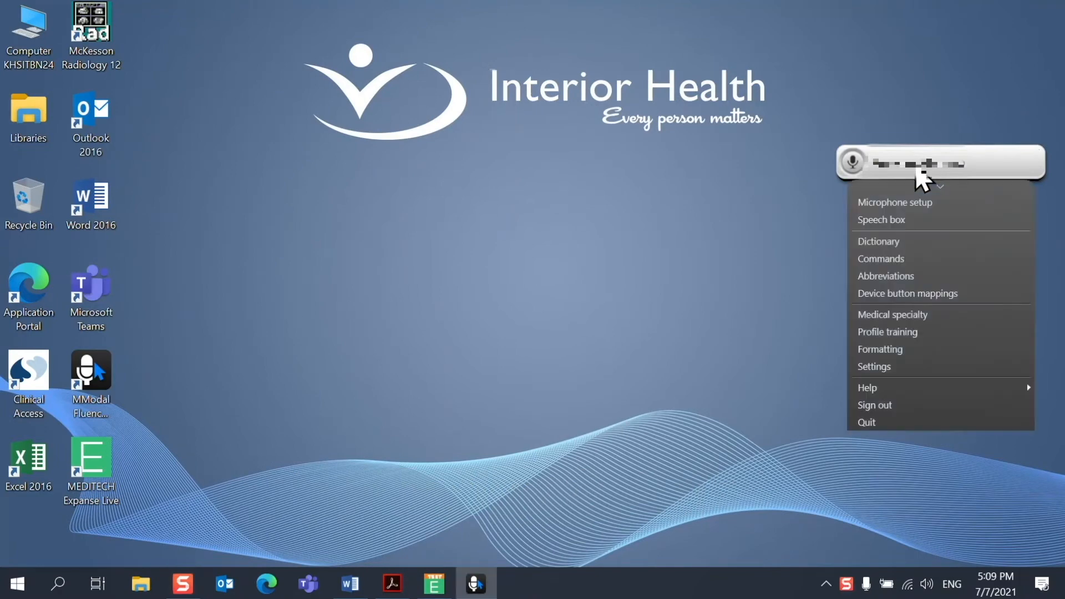
left_click(908, 333)
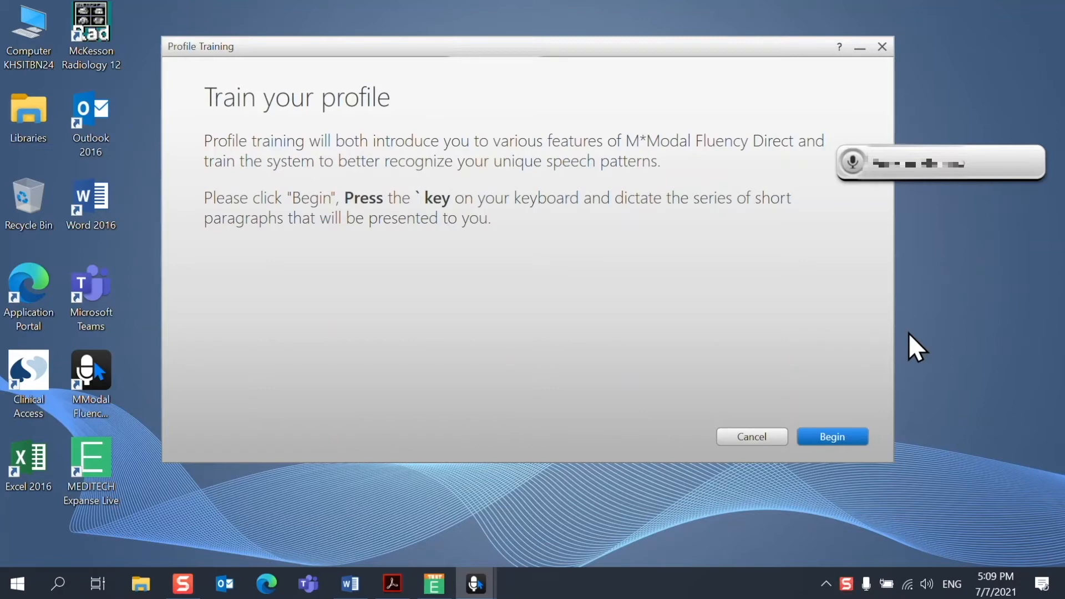
left_click(855, 436)
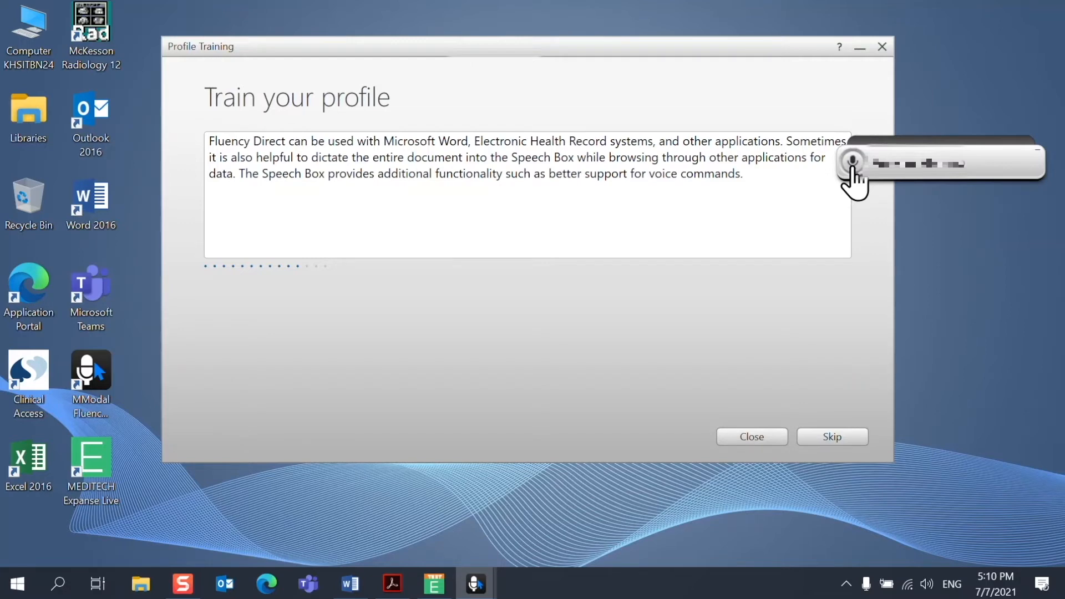
left_click(853, 164)
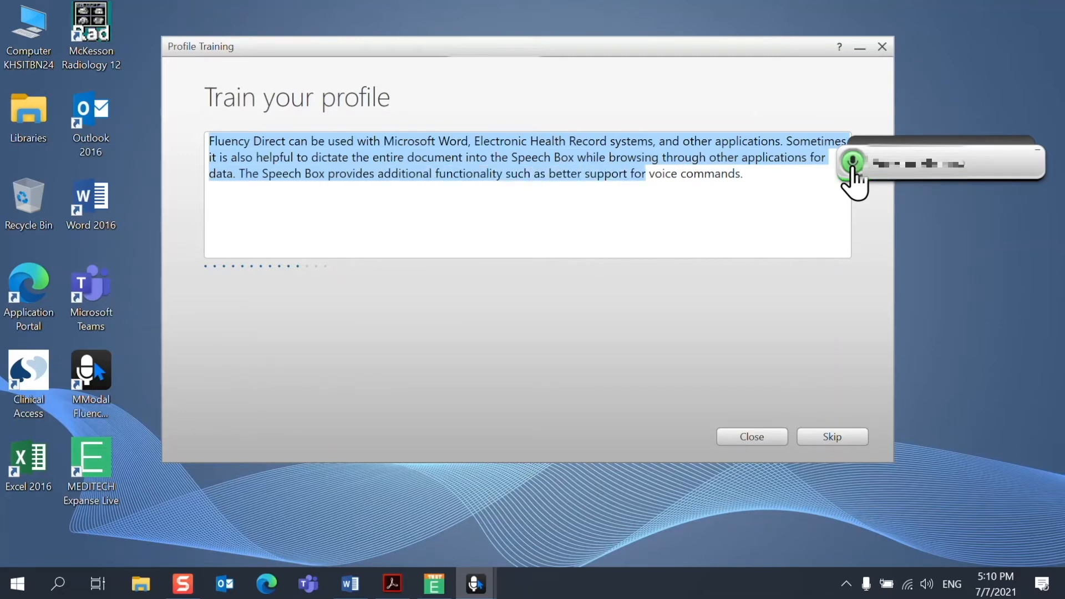
left_click(853, 169)
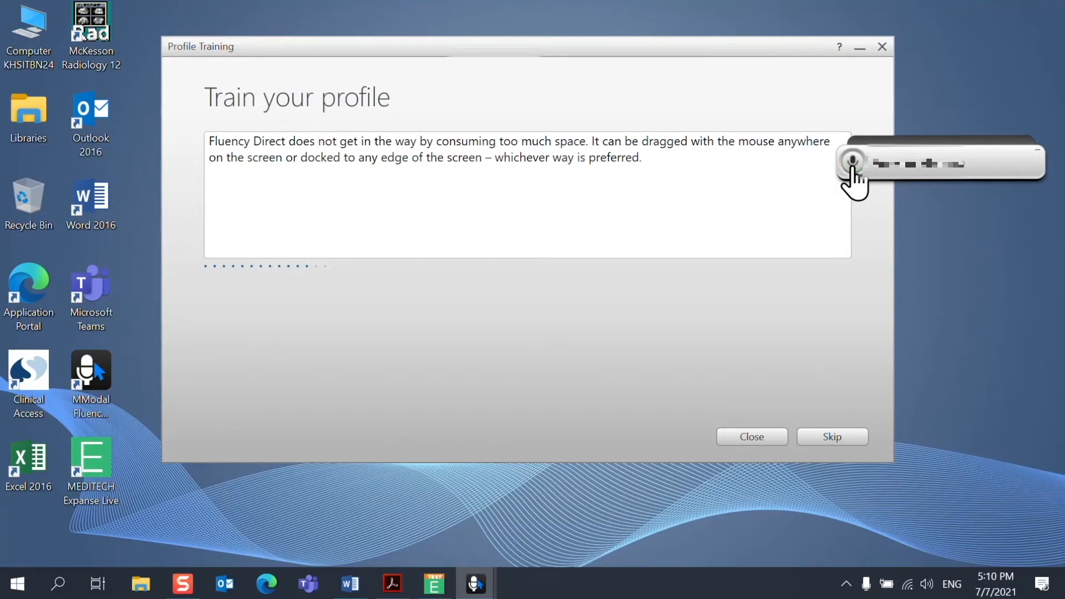
left_click(865, 437)
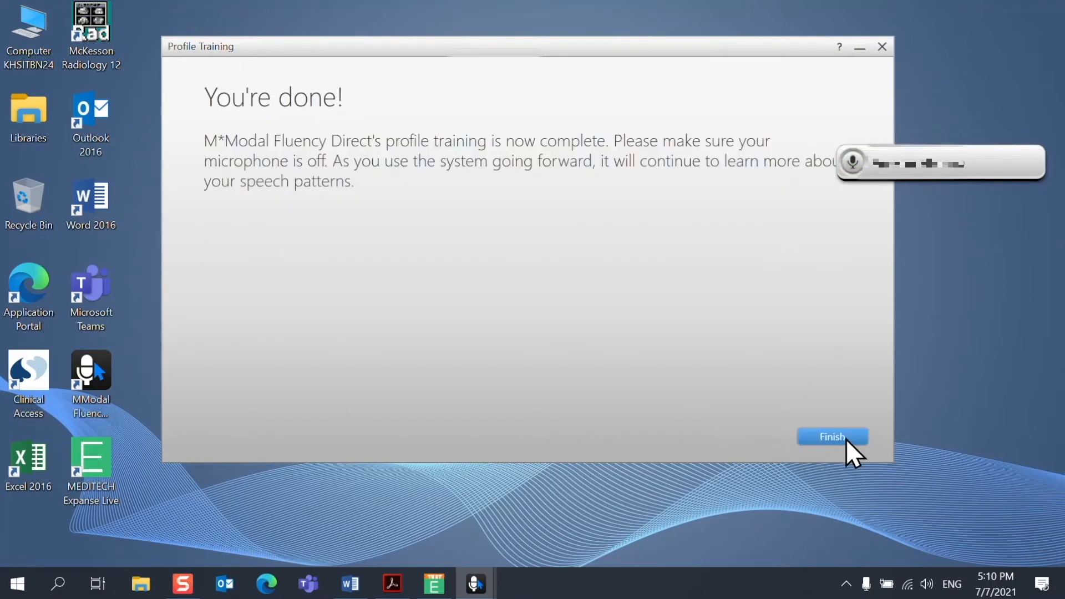
left_click(847, 440)
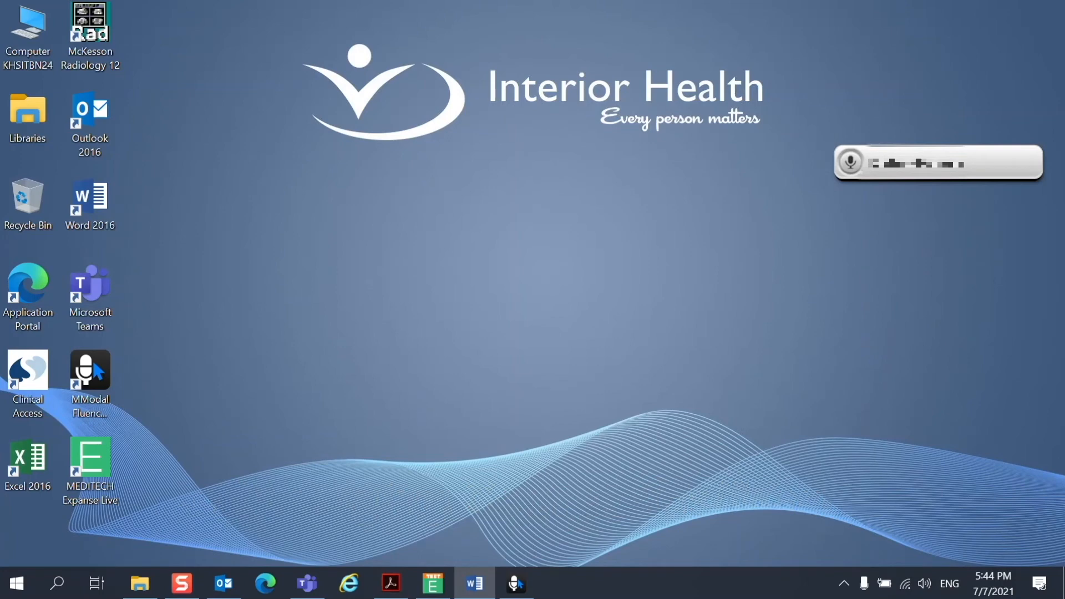
- Add a new voice command to the personal command group and give it an empty Text step
left_click(916, 173)
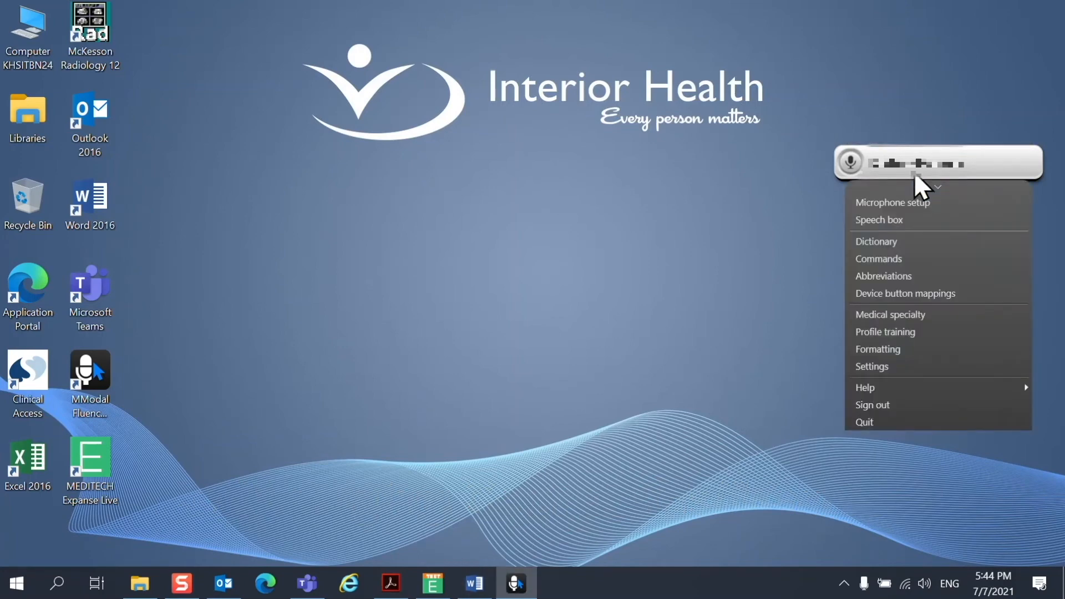
left_click(899, 258)
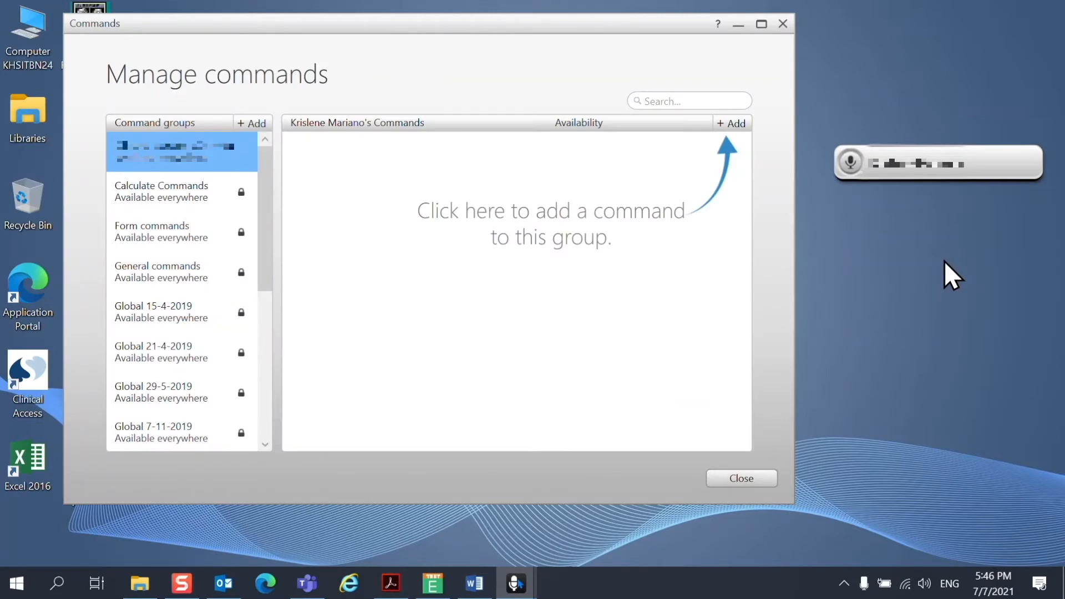
left_click(726, 125)
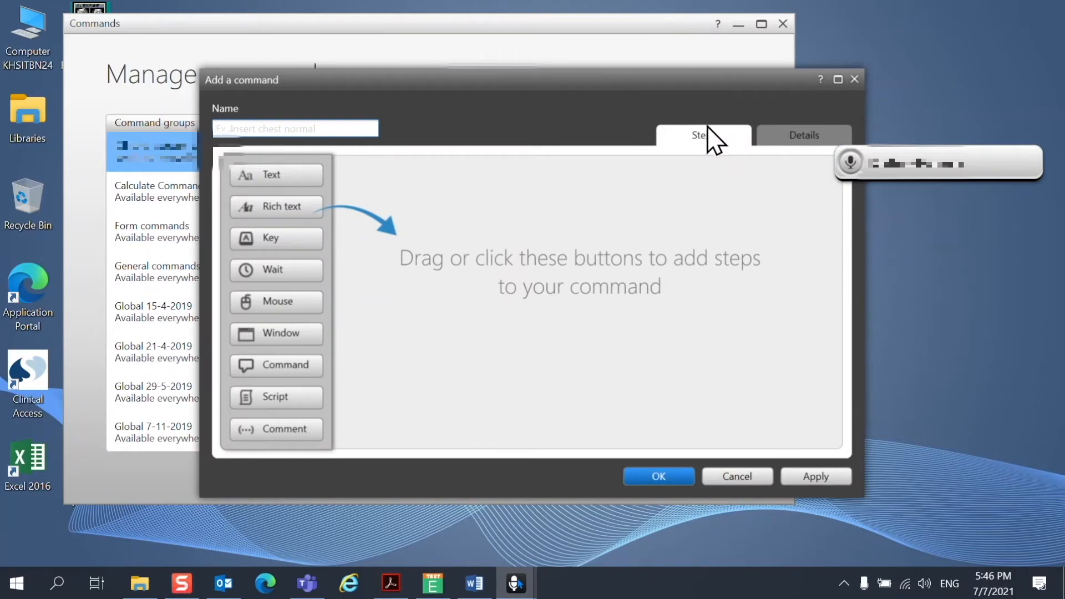
left_click(282, 172)
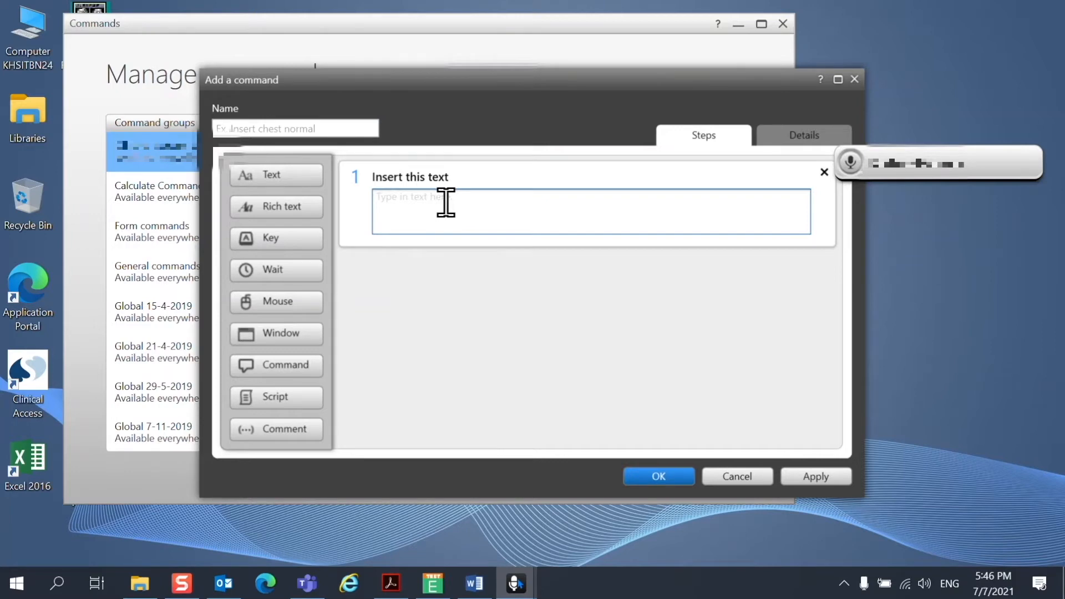
- Switch to MEDITECH and copy the headings from Chief Complaint through Vital Signs in the signed History & Physical document dated 30/03/21 08:58
left_click(435, 580)
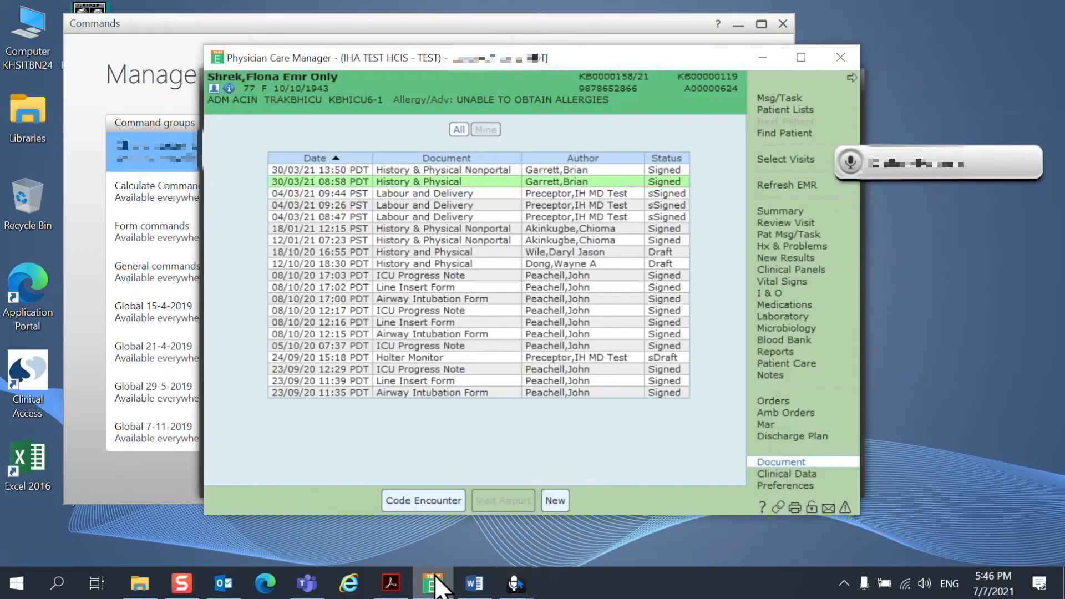
double_click(459, 183)
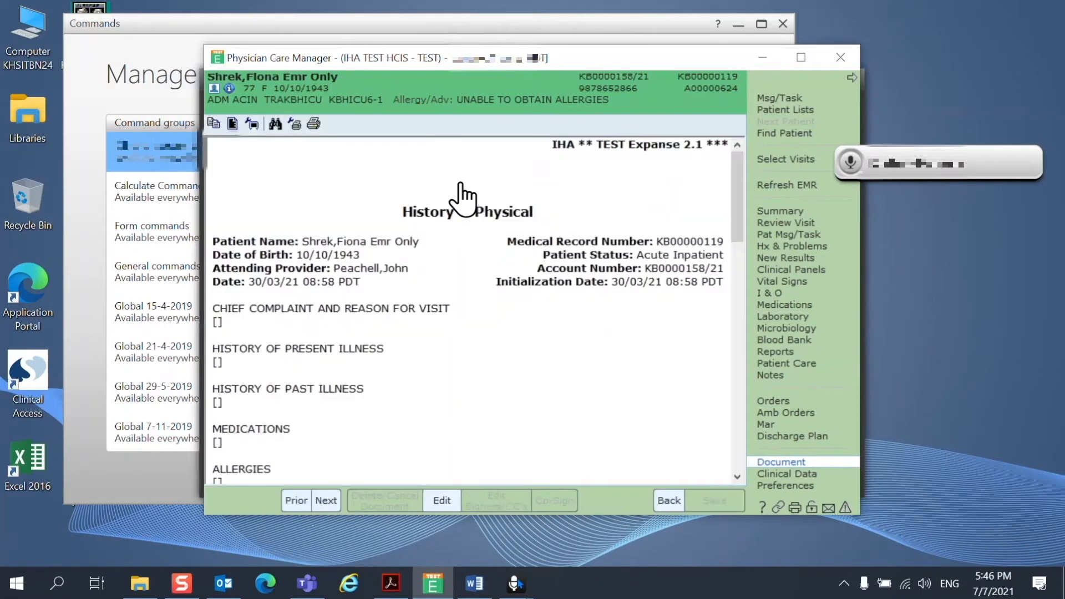
left_click_drag(217, 306, 268, 482)
right_click(233, 351)
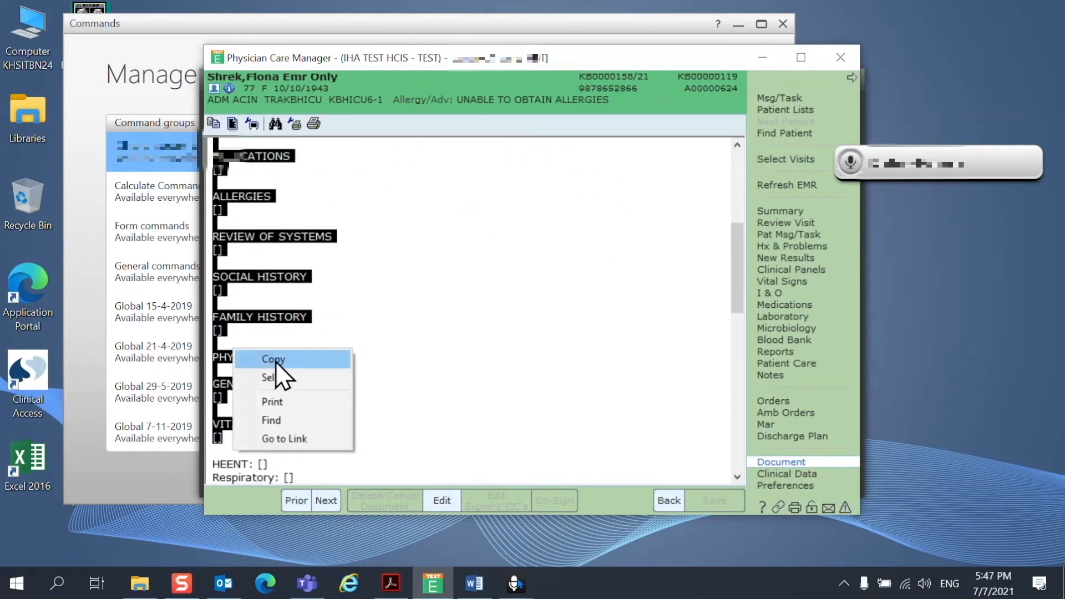
left_click(275, 362)
left_click(764, 58)
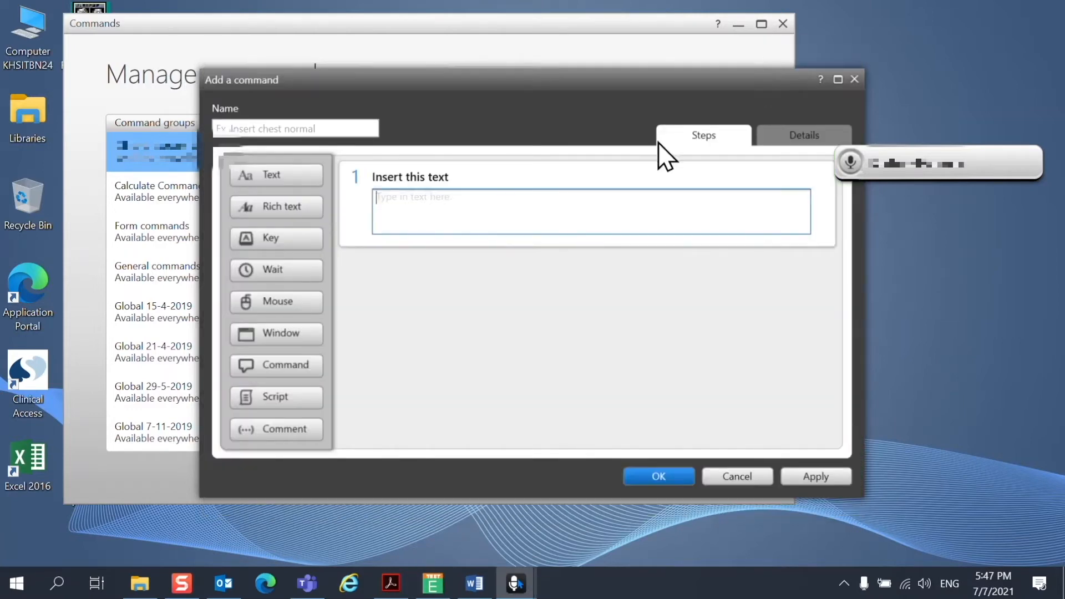
- Paste the copied History & Physical headings into the command's text step and review the template from its first heading
right_click(488, 204)
left_click(513, 254)
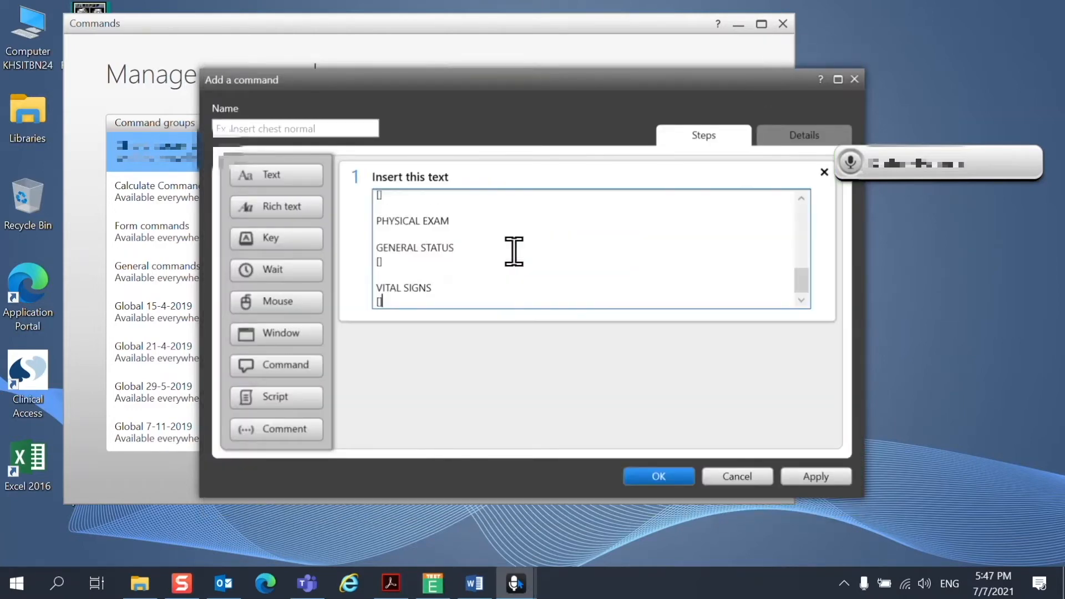
scroll(481, 269, "up", 1)
scroll(482, 271, "up", 4)
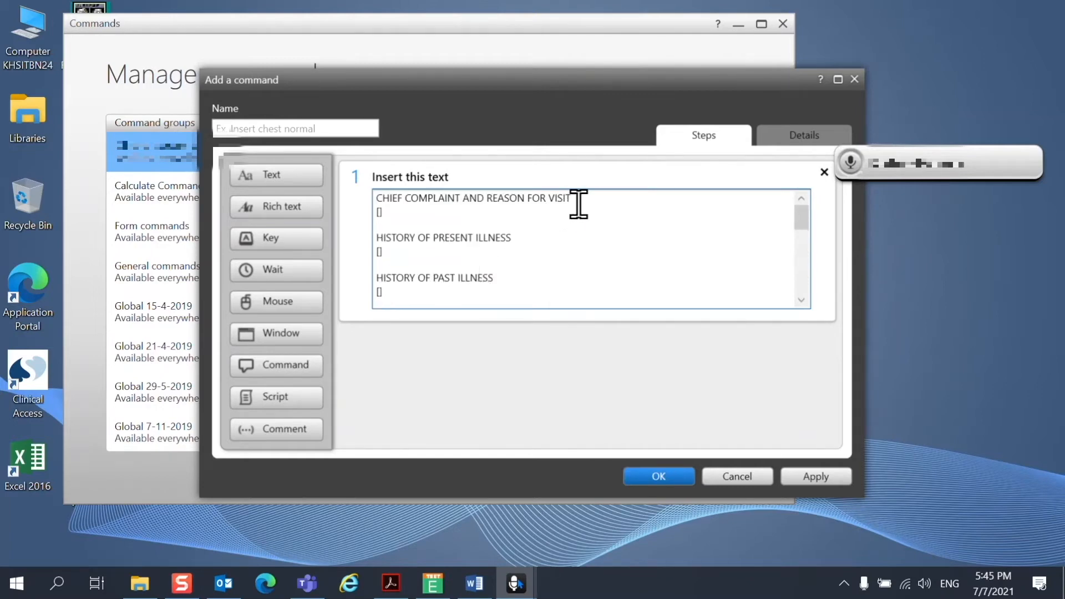
left_click(578, 203)
left_click(398, 213)
- Name the command "Insert Discharge Summary Macro 1" and save it
left_click(312, 128)
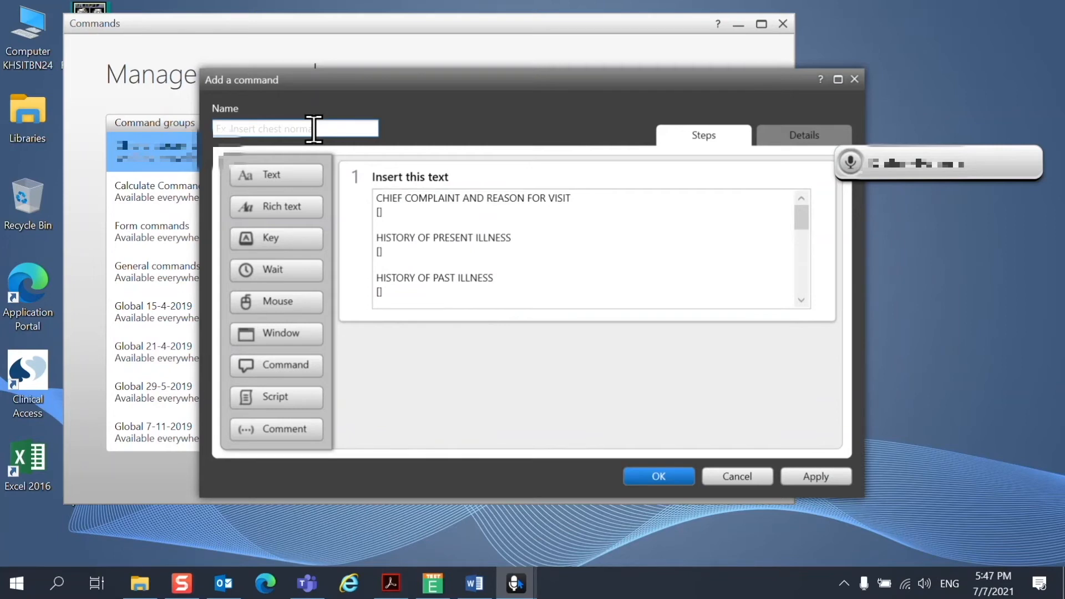
left_click(314, 129)
type("Insert Discharge Summary Macro 1")
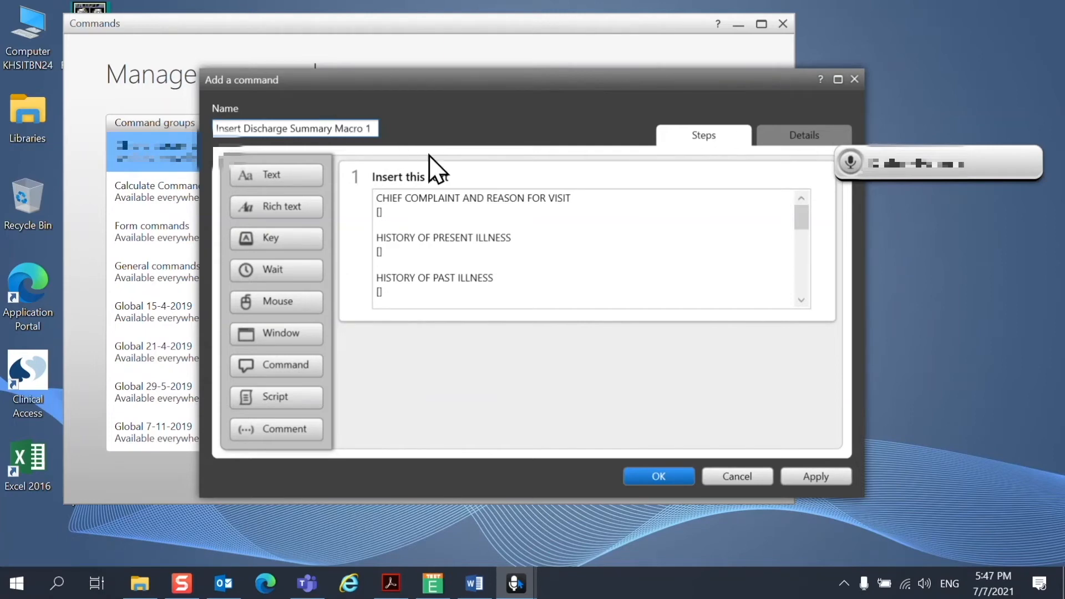
left_click(666, 480)
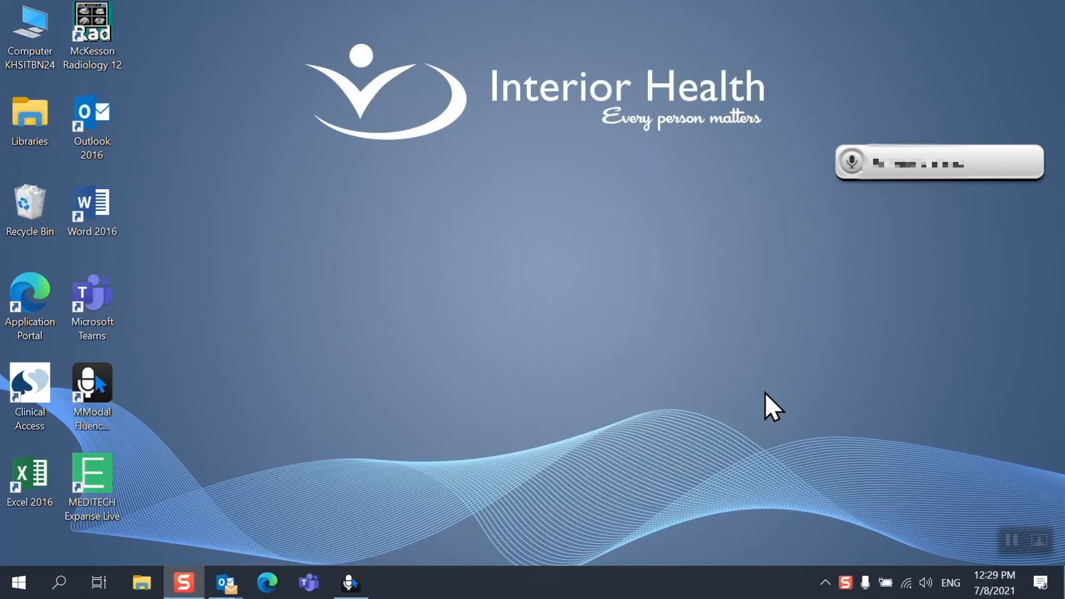
- Open Fluency Direct's online help, look through the Fluency Direct 11 User Manual's Getting Started section, and close the browser
left_click(973, 157)
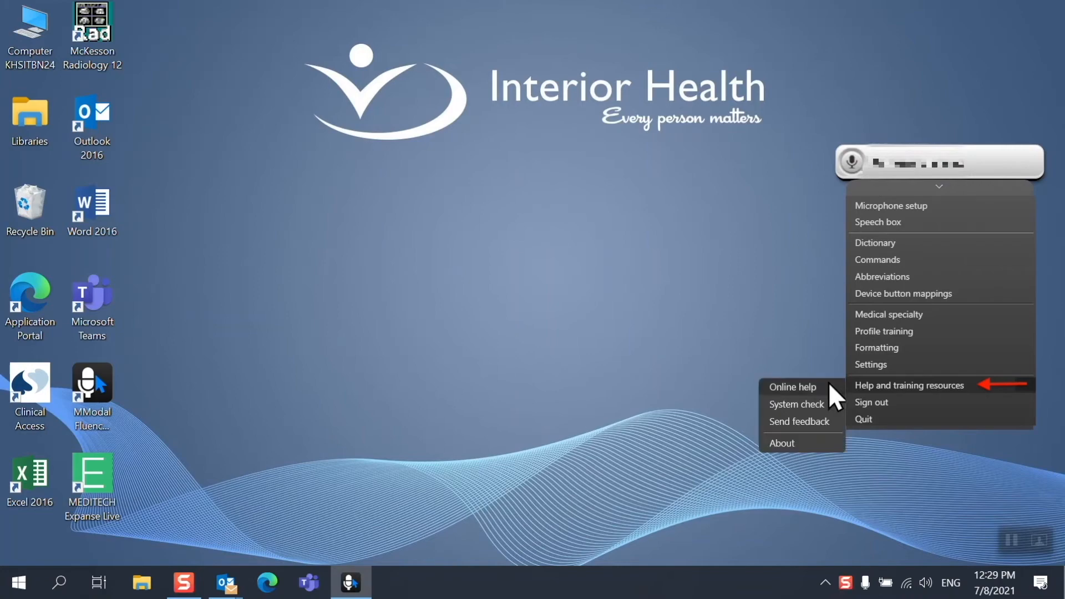
left_click(828, 383)
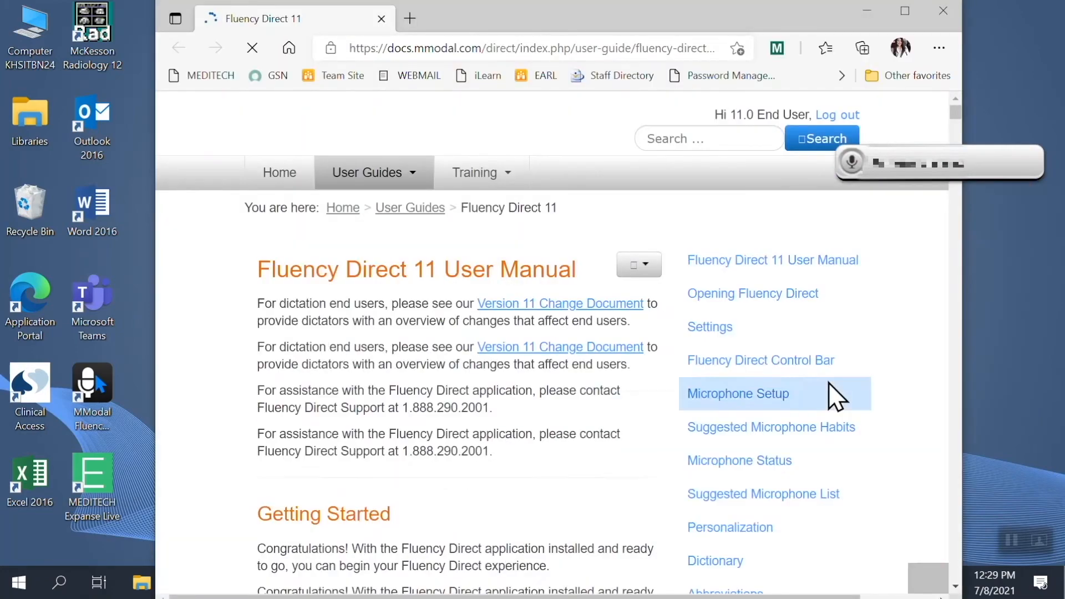
scroll(828, 382, "down", 10)
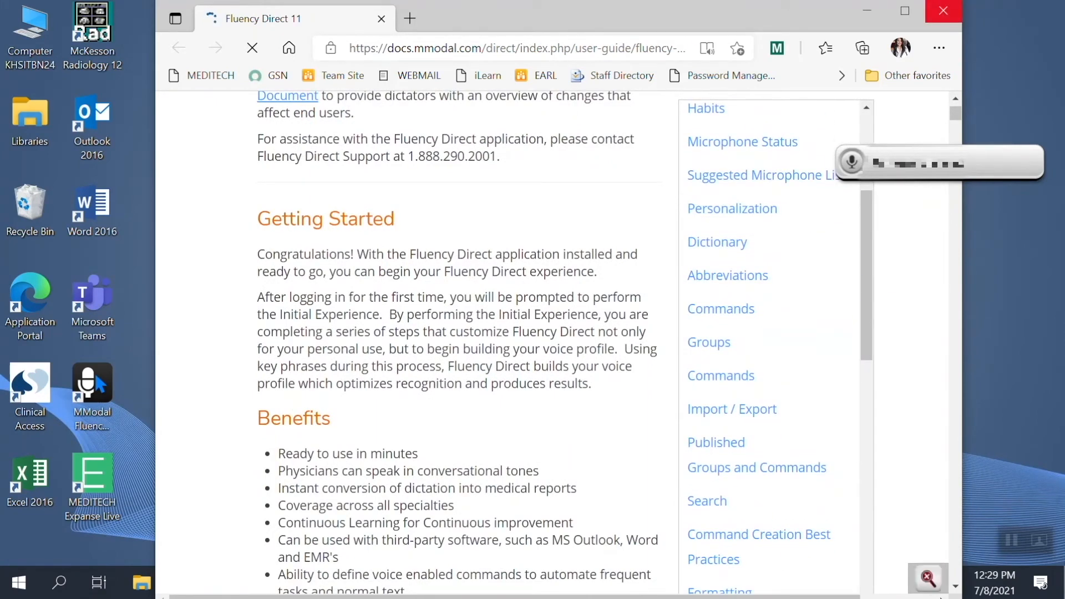
left_click(943, 11)
- Quit Fluency Direct
left_click(988, 153)
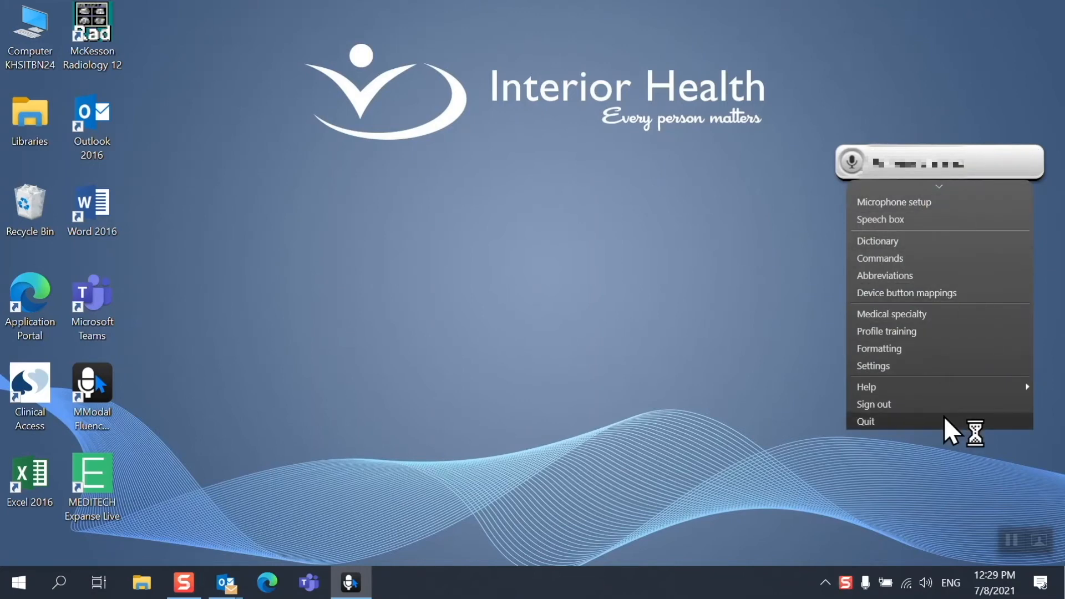
left_click(944, 420)
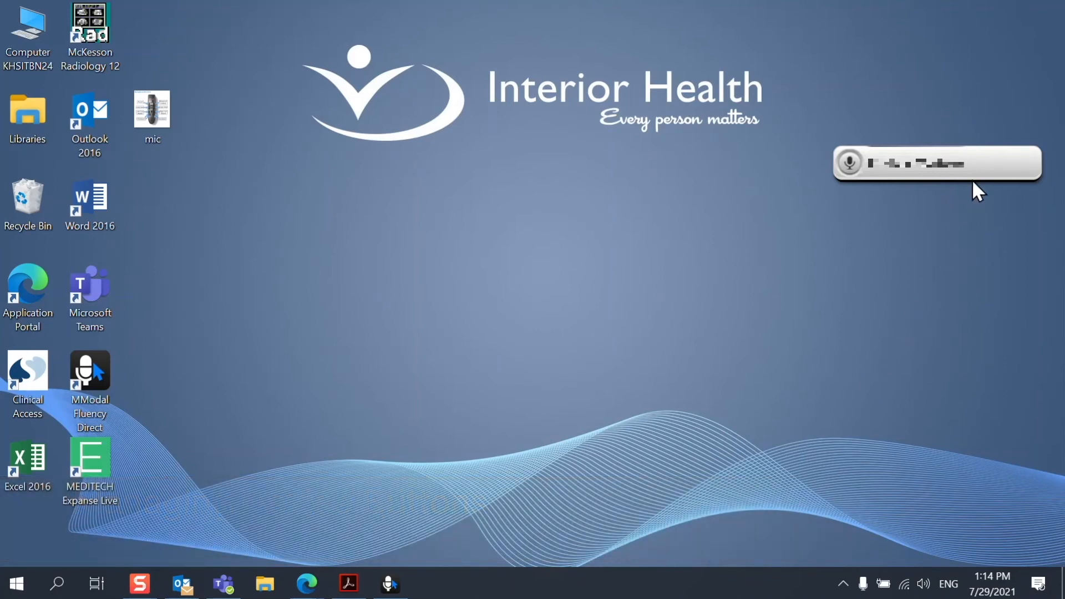
right_click(978, 164)
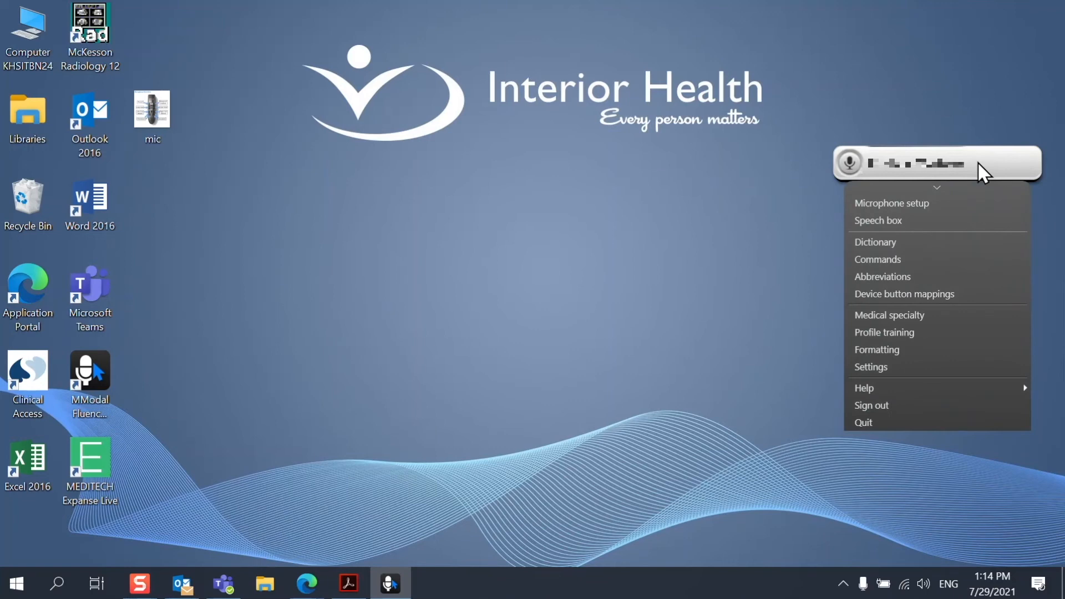
left_click(961, 299)
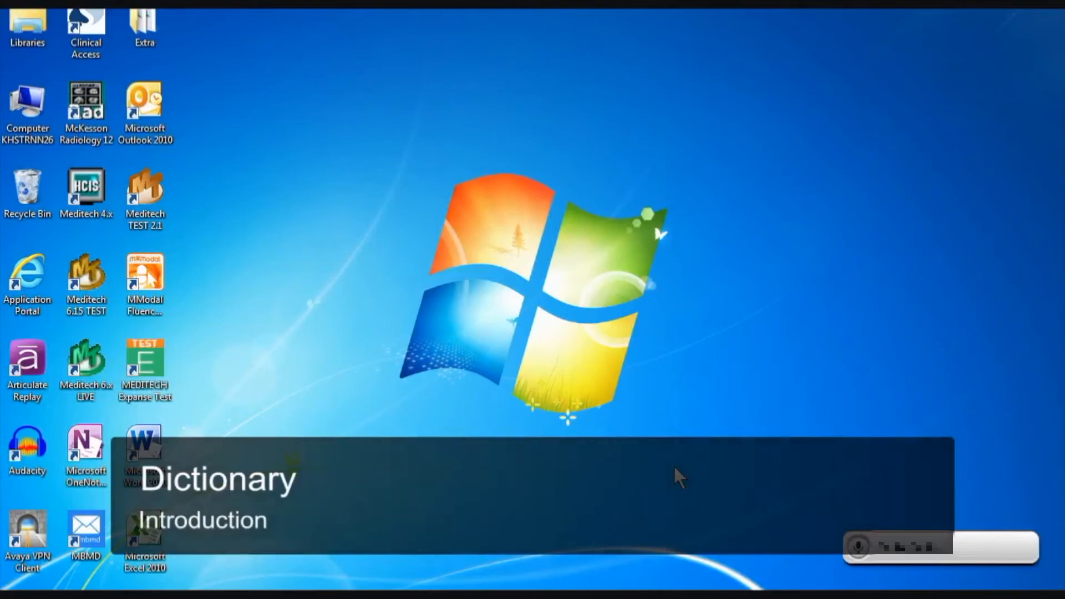
- Add "Warfarin" to the Fluency Direct dictionary under the Medications category and save it
left_click(919, 554)
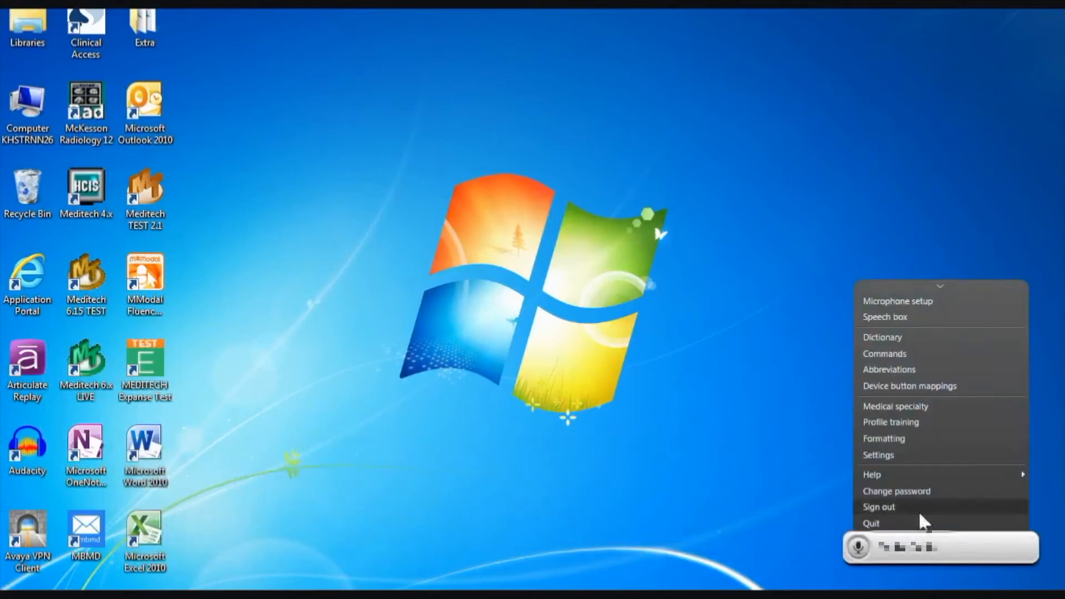
left_click(918, 338)
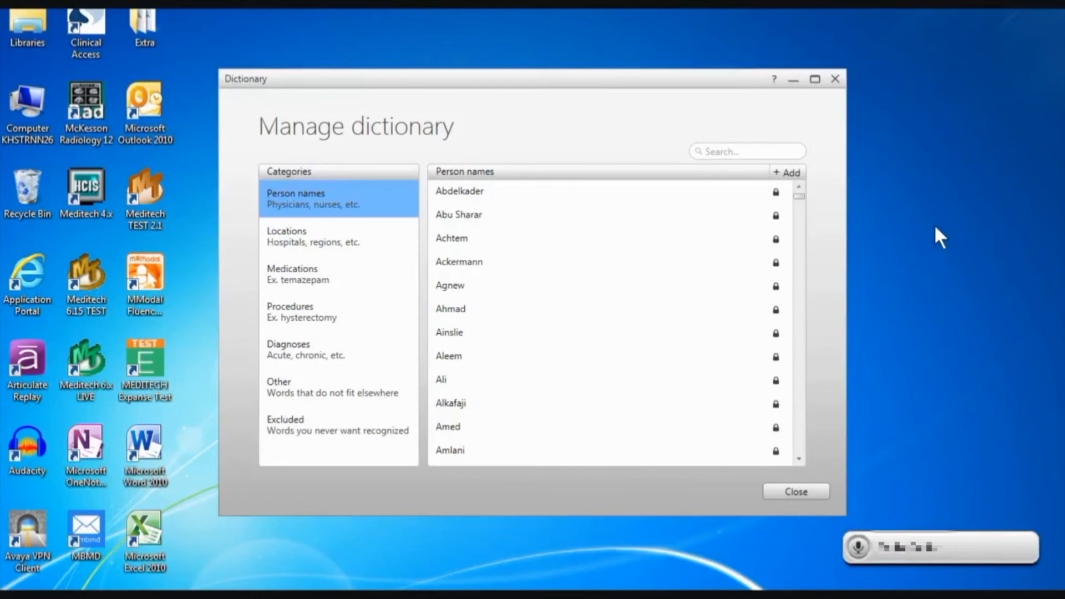
left_click(382, 272)
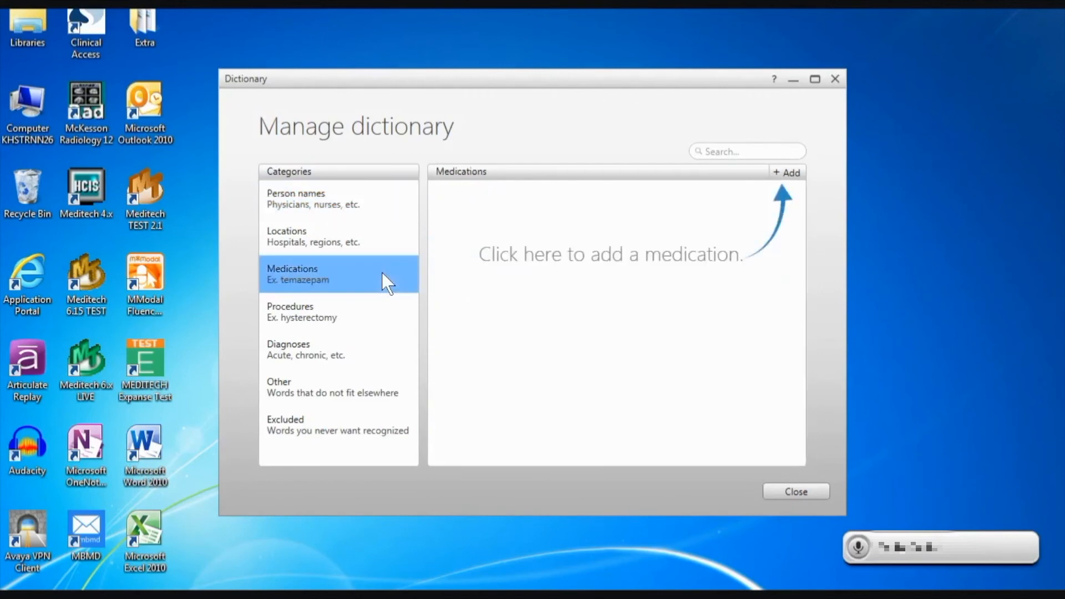
left_click(804, 174)
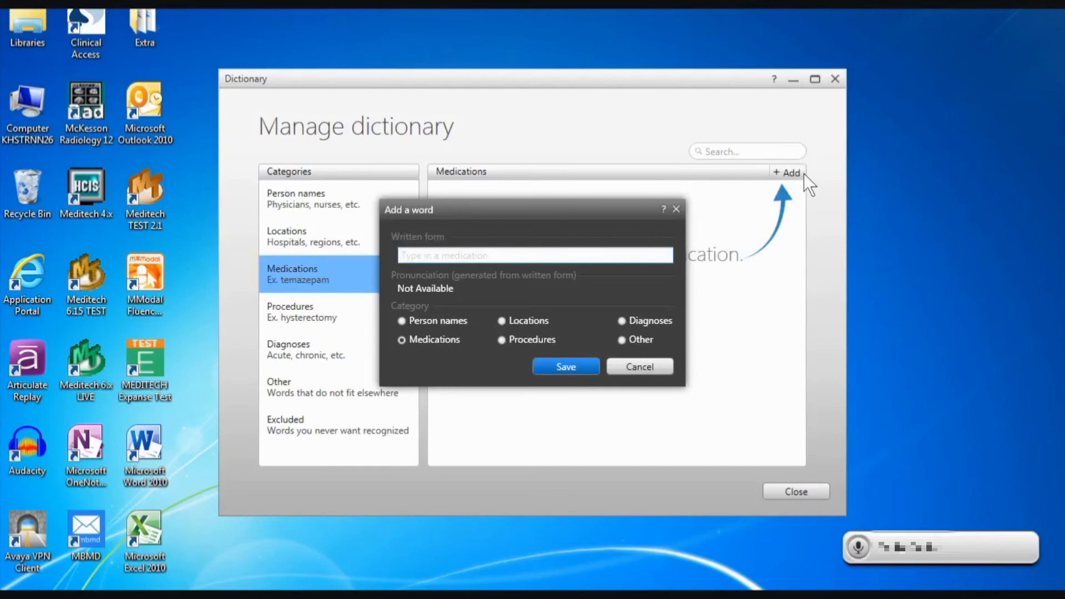
type("Warfarin")
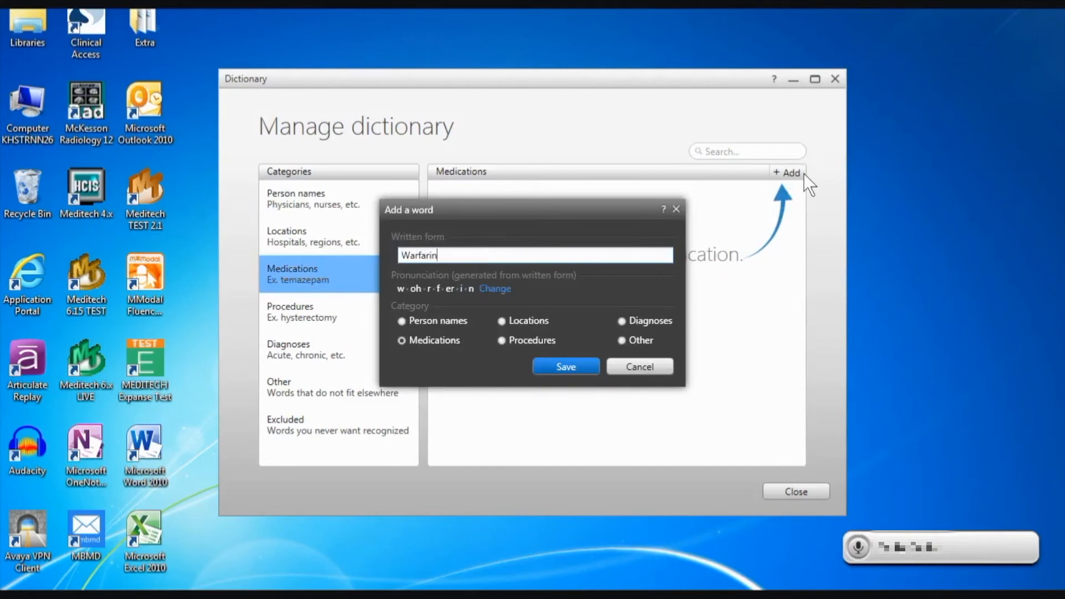
left_click(571, 368)
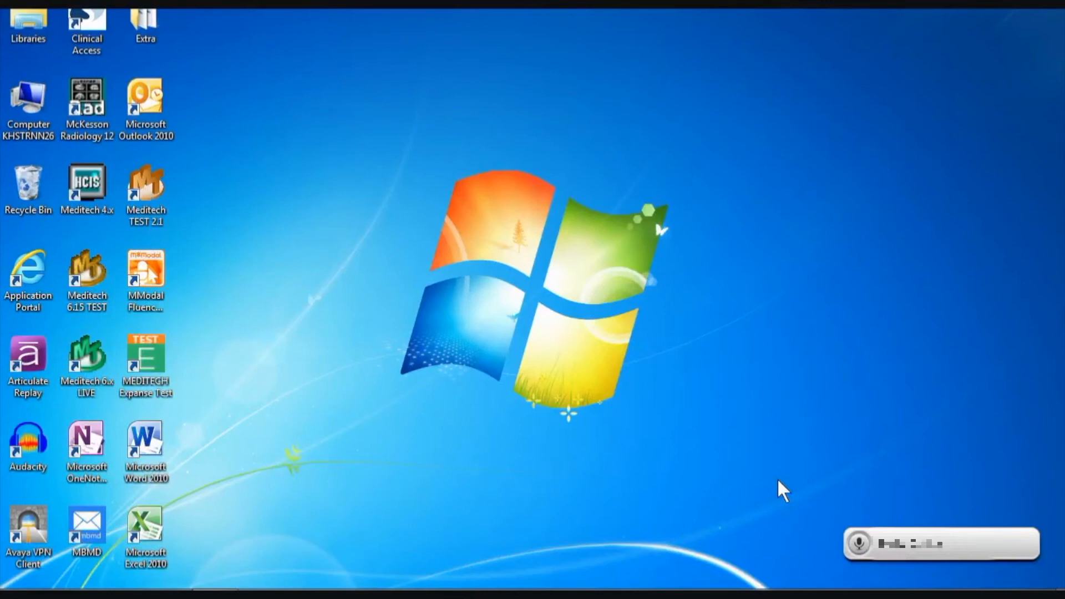
- Search the dictionary for "Warfarin" and open its medication entry for editing
left_click(905, 542)
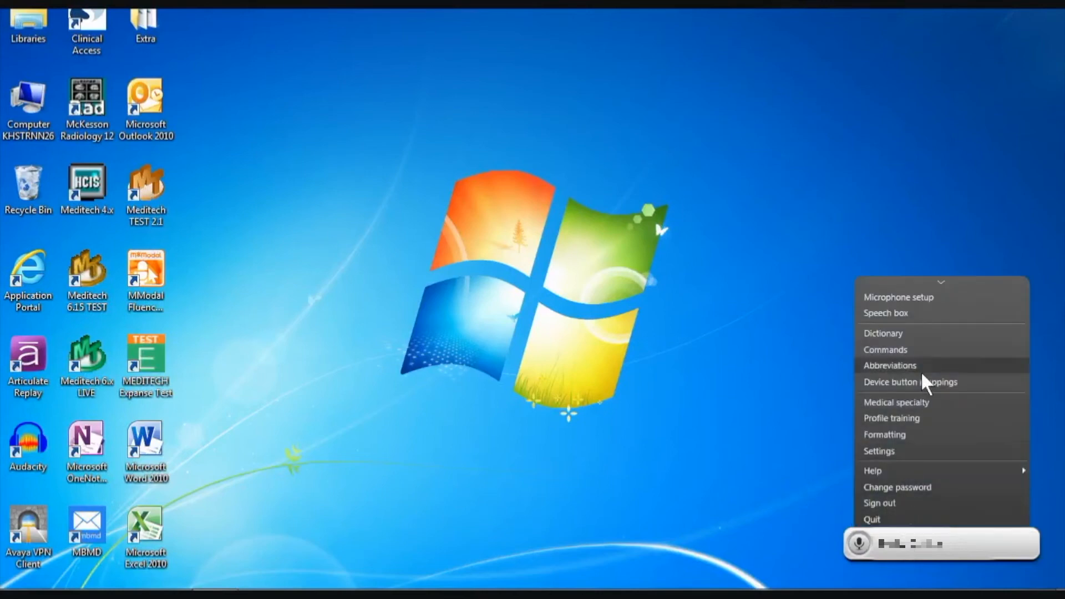
left_click(926, 334)
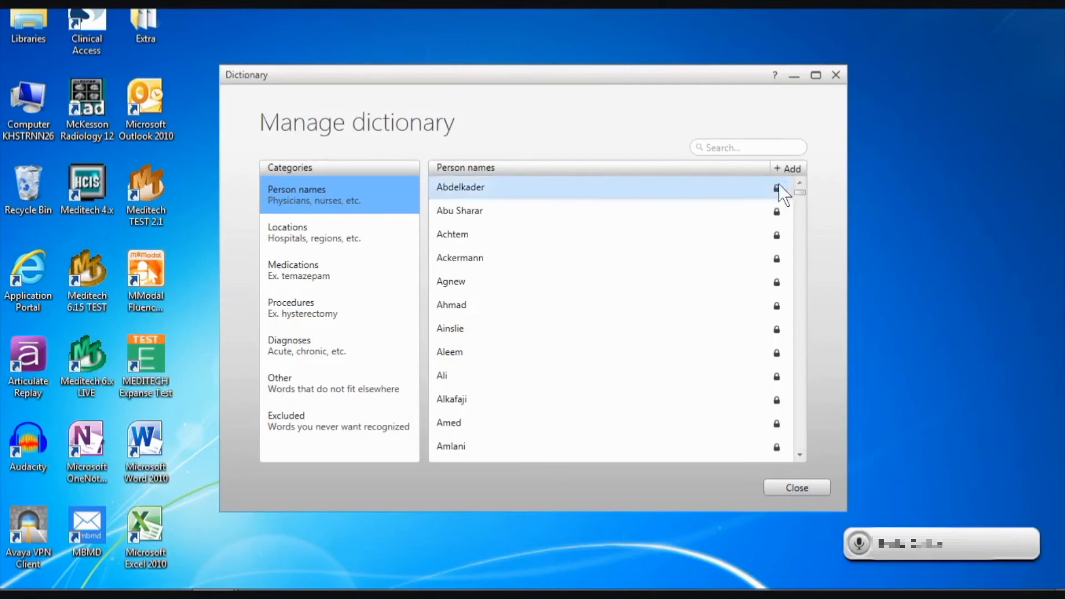
left_click(754, 147)
type("Warfarin")
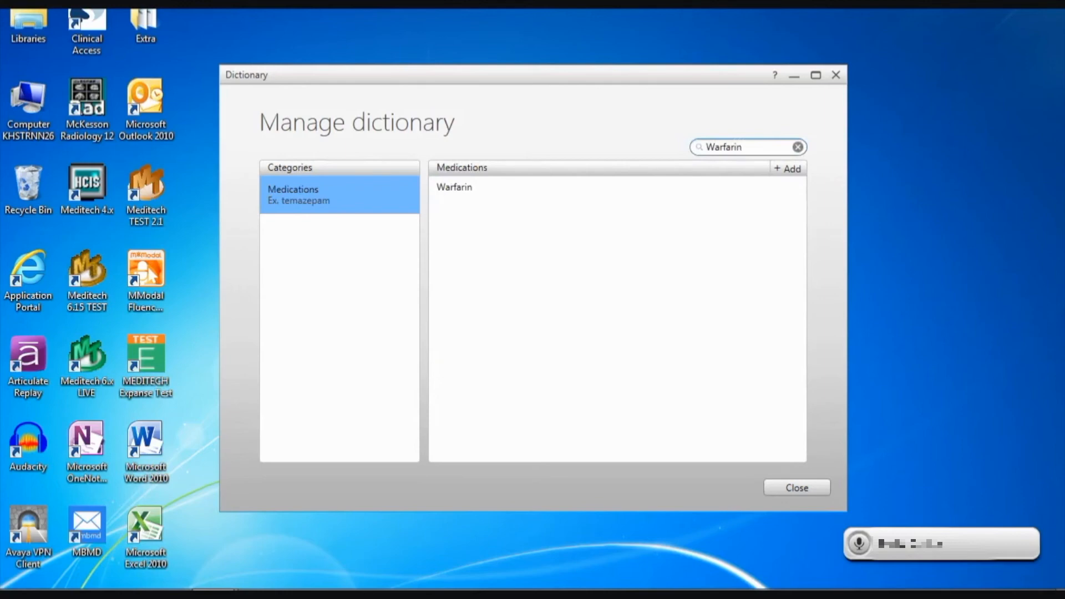
left_click(583, 189)
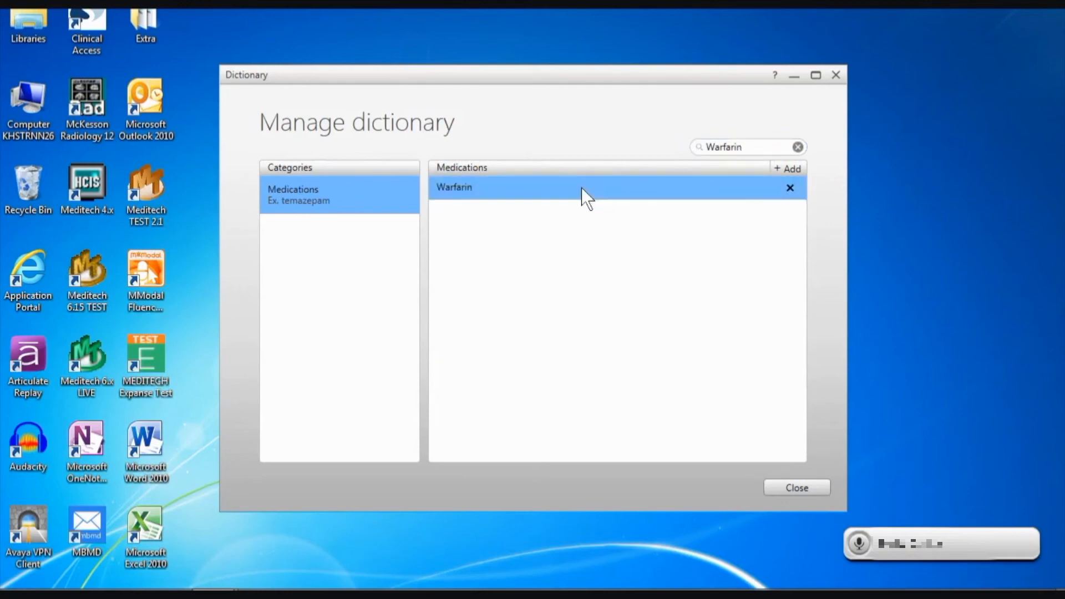
double_click(581, 188)
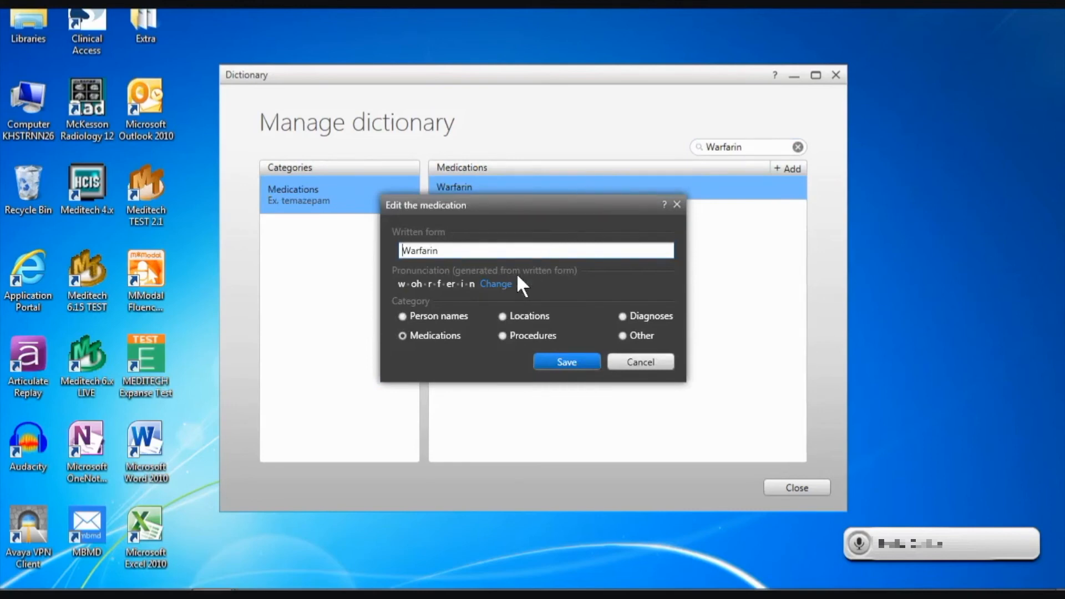
- View the option for recording Warfarin's pronunciation, cancel the recording and save the medication entry
left_click(505, 284)
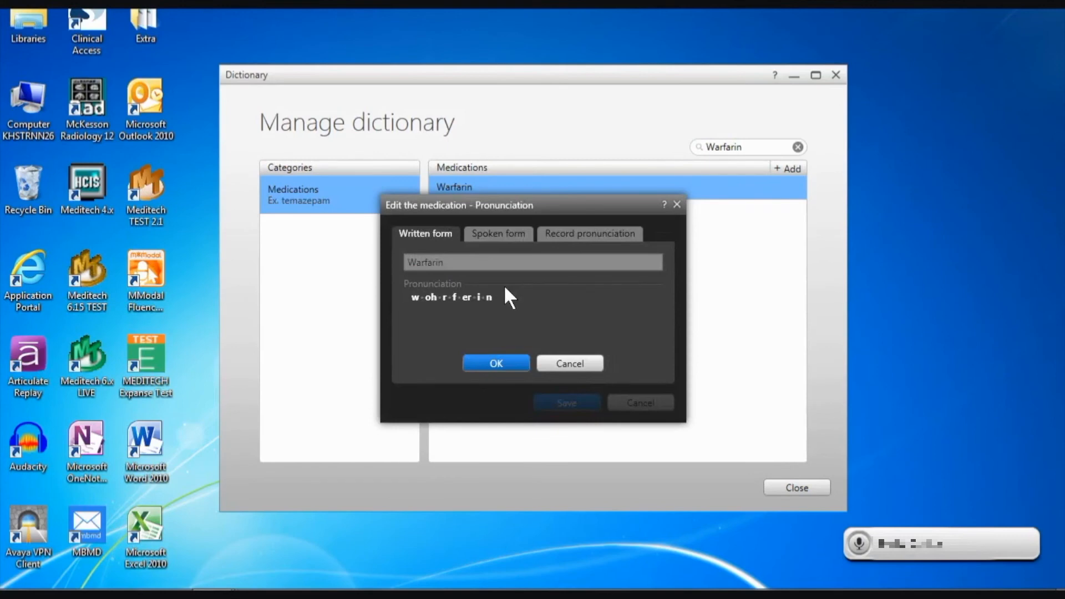
left_click(573, 233)
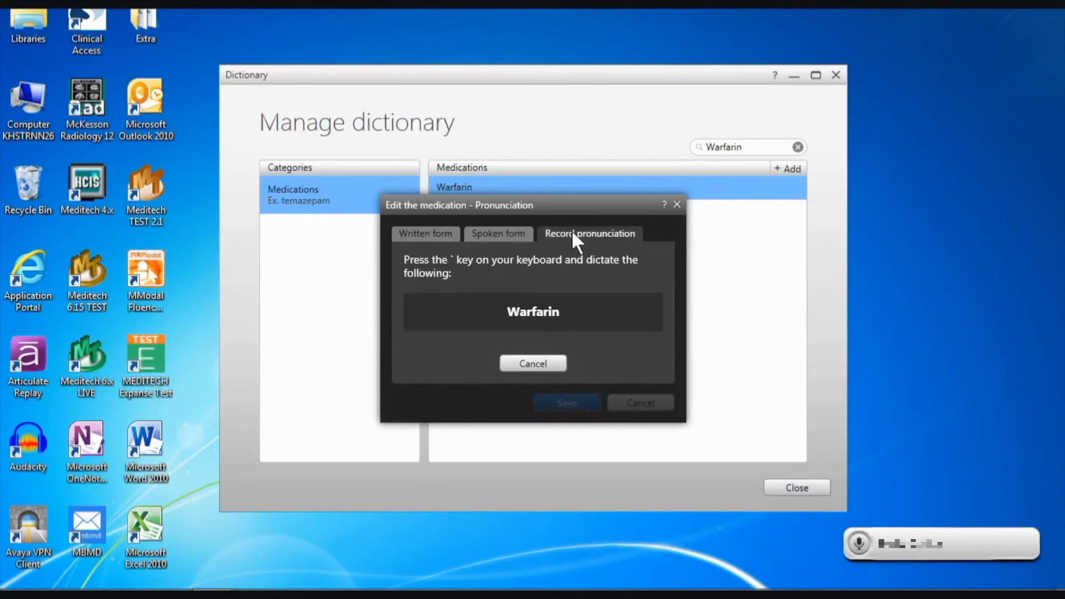
left_click(562, 361)
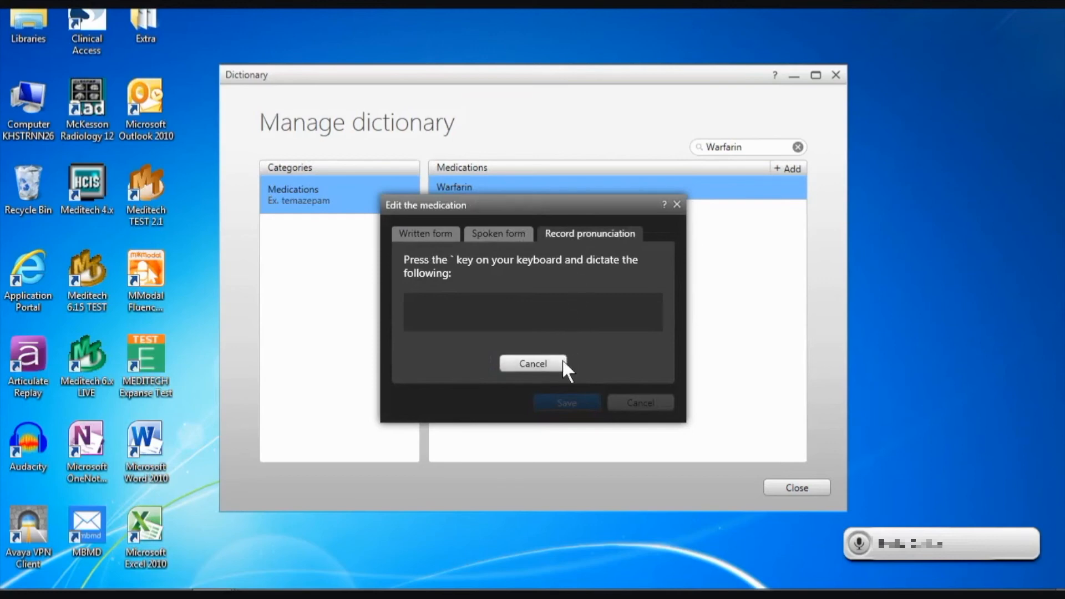
left_click(572, 366)
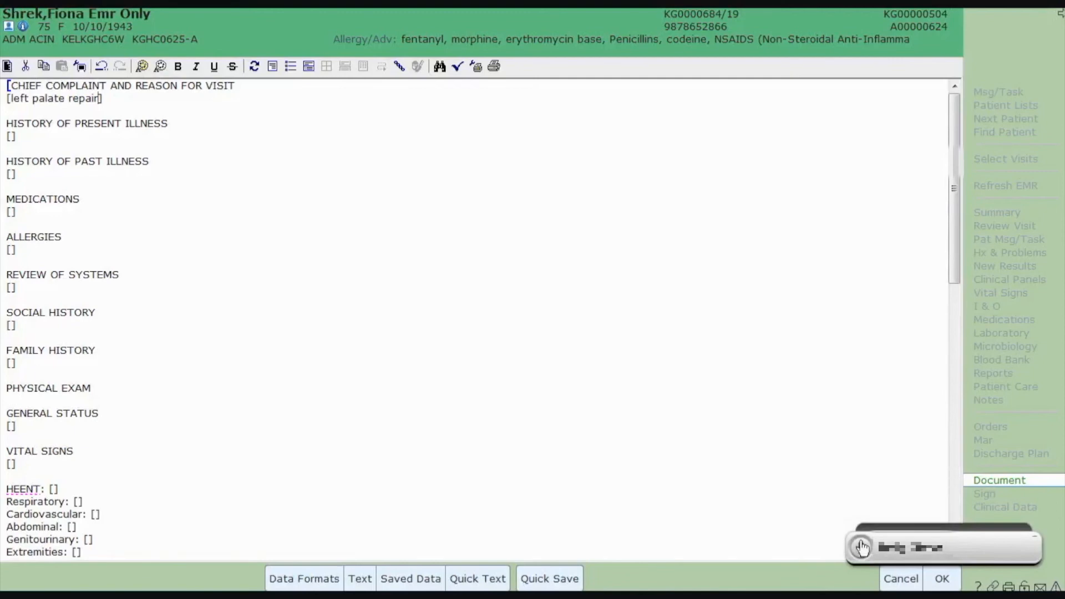
- In the MEDITECH document, select "left" in "left palate repair" by voice and dictate a correction for it
left_click(862, 548)
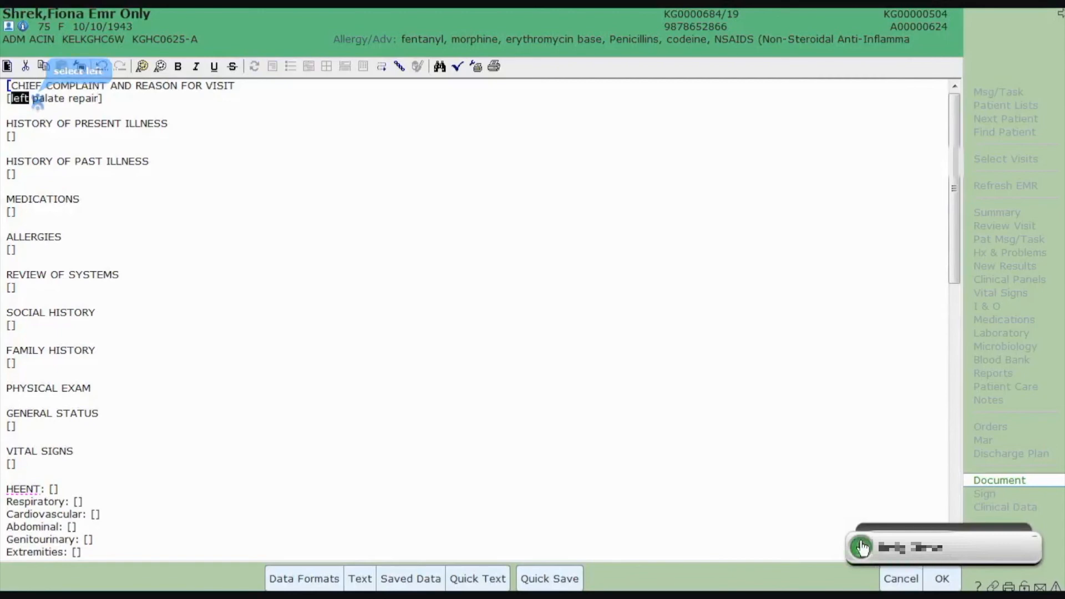
left_click(862, 547)
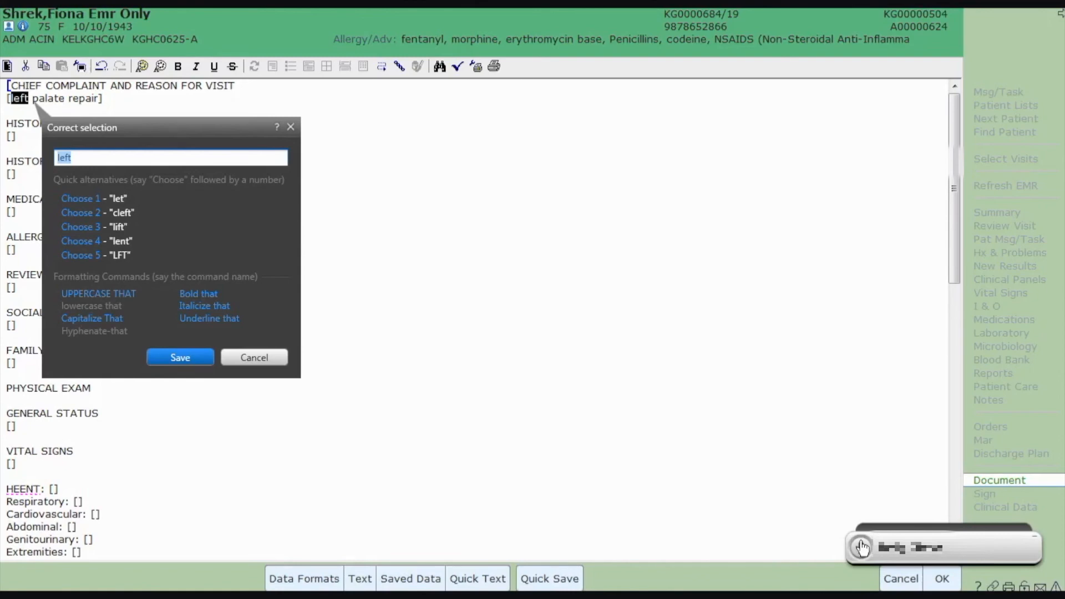
left_click(862, 548)
left_click(862, 548)
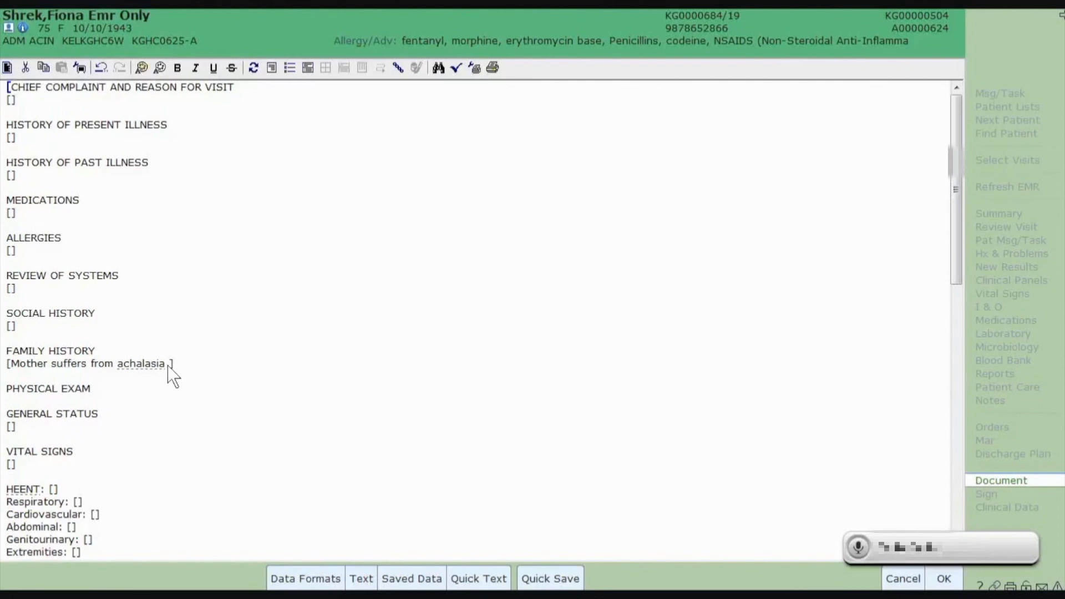
- Select "achalasia" under Family History and turn on the microphone to give a voice command for it
left_click_drag(166, 366, 120, 367)
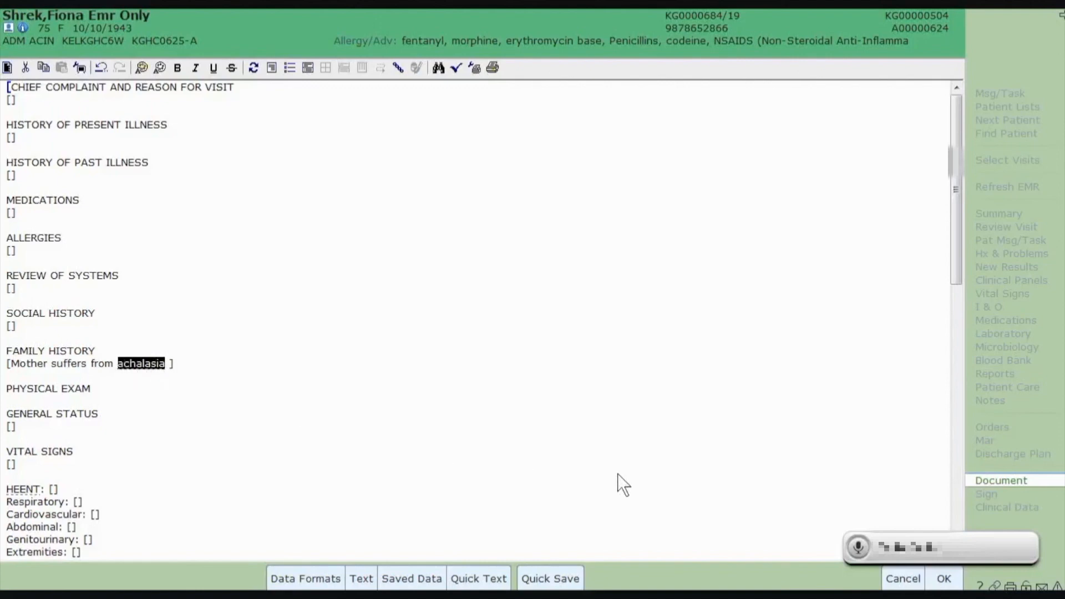
left_click(859, 547)
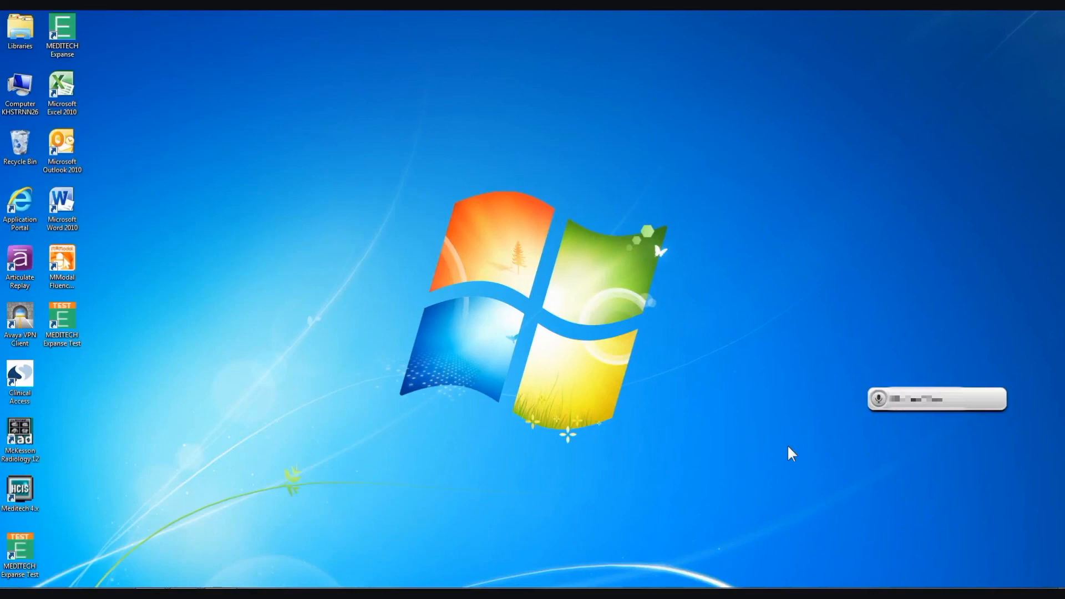
- Add an abbreviation in Fluency Direct that replaces "CHF" with "Congestive Heart Failure" and save it
left_click(904, 402)
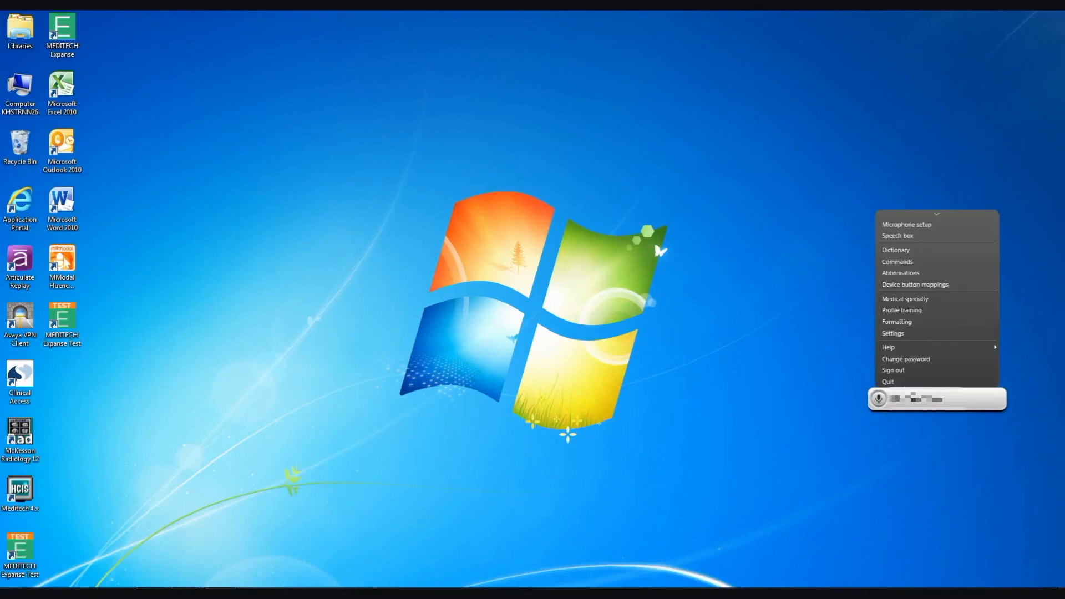
left_click(894, 273)
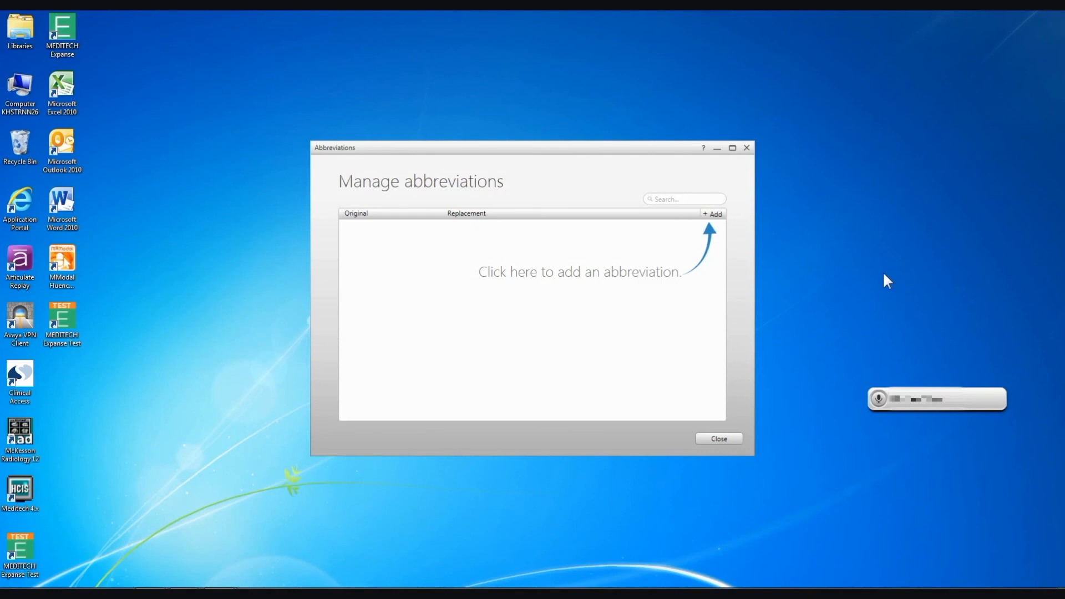
left_click(717, 214)
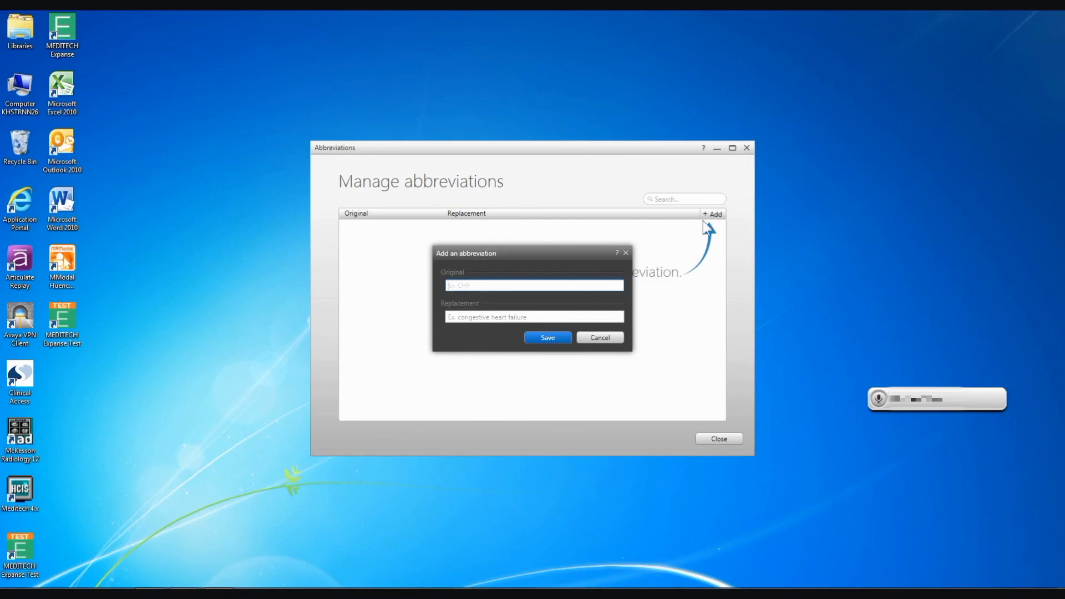
type("CHF")
key("Tab")
type("Congestive Heart Failure")
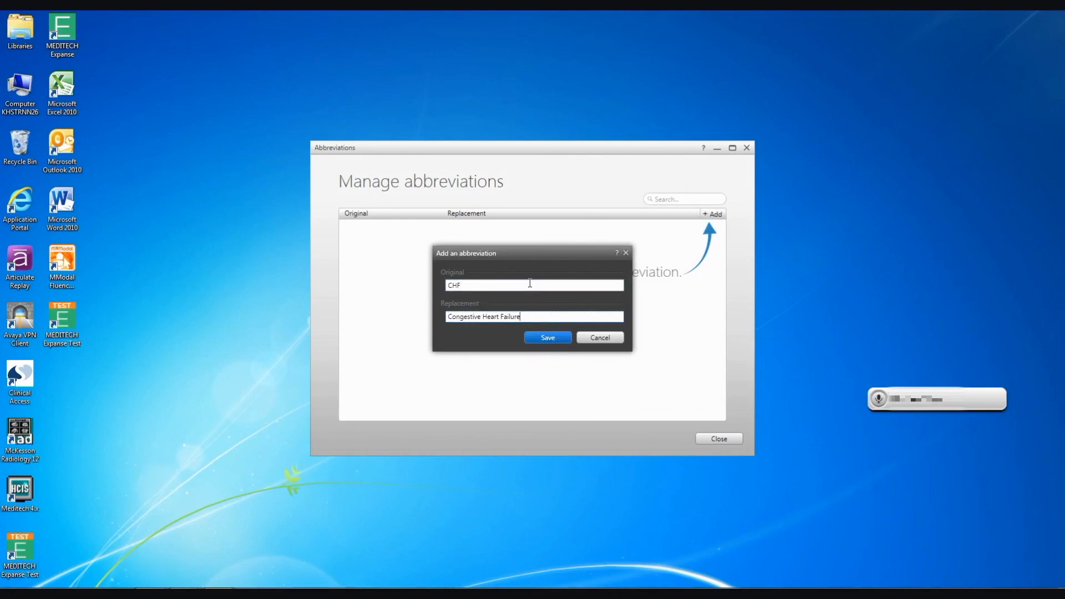
left_click(539, 335)
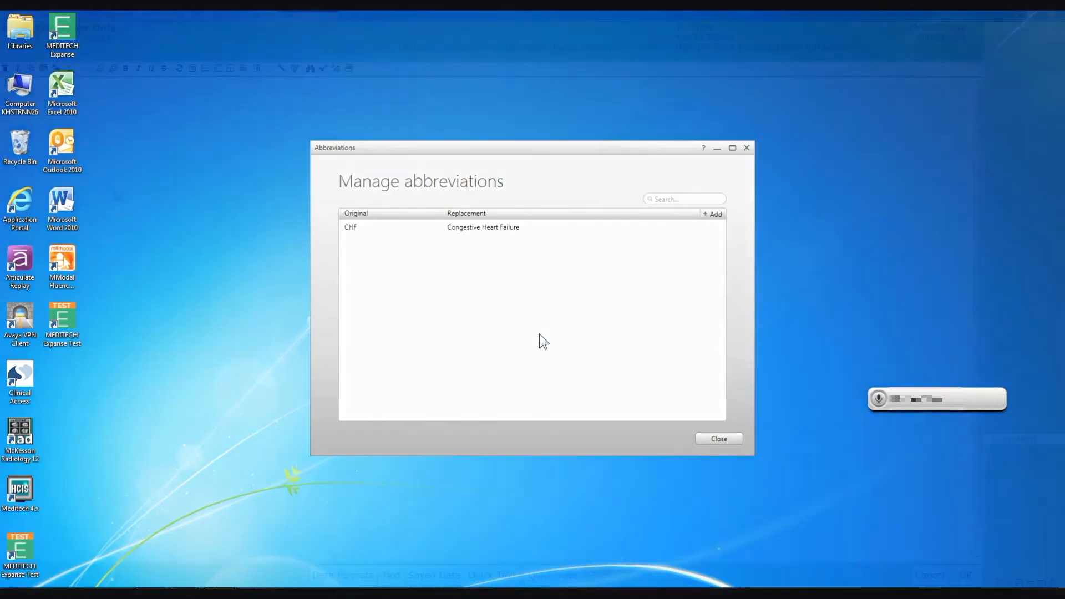